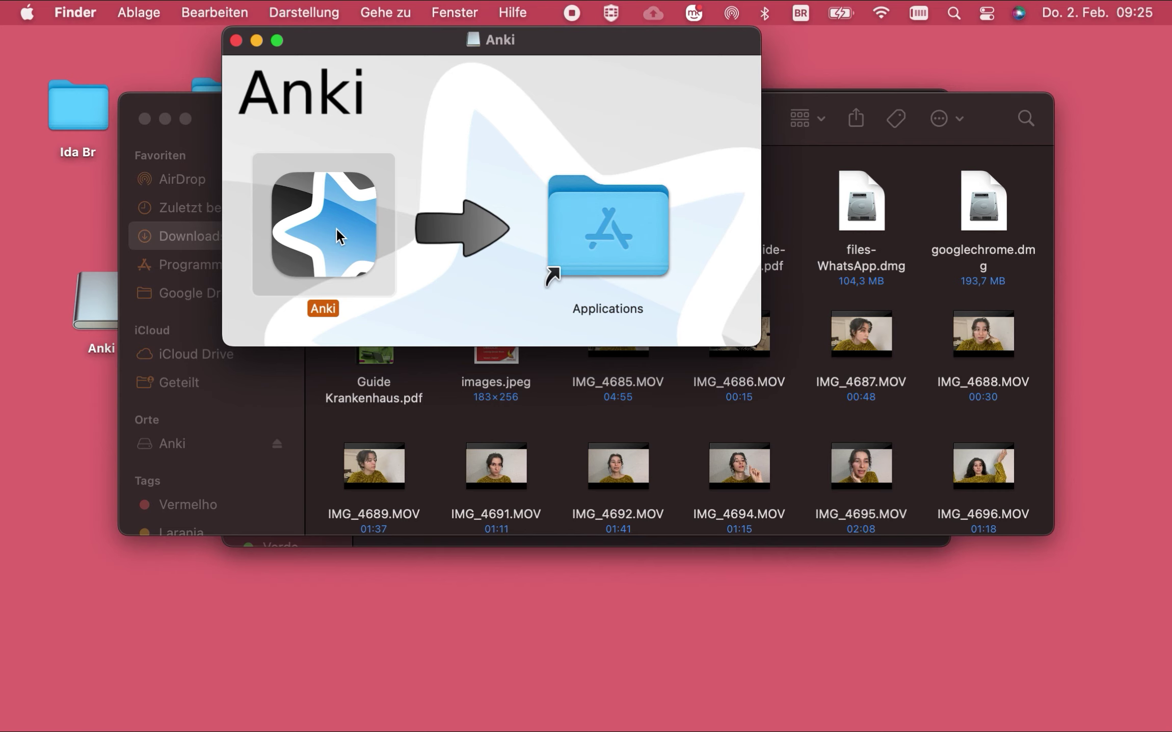
# Step: Launch the Anki application from the mounted disk image
pyautogui.doubleClick(336, 228)
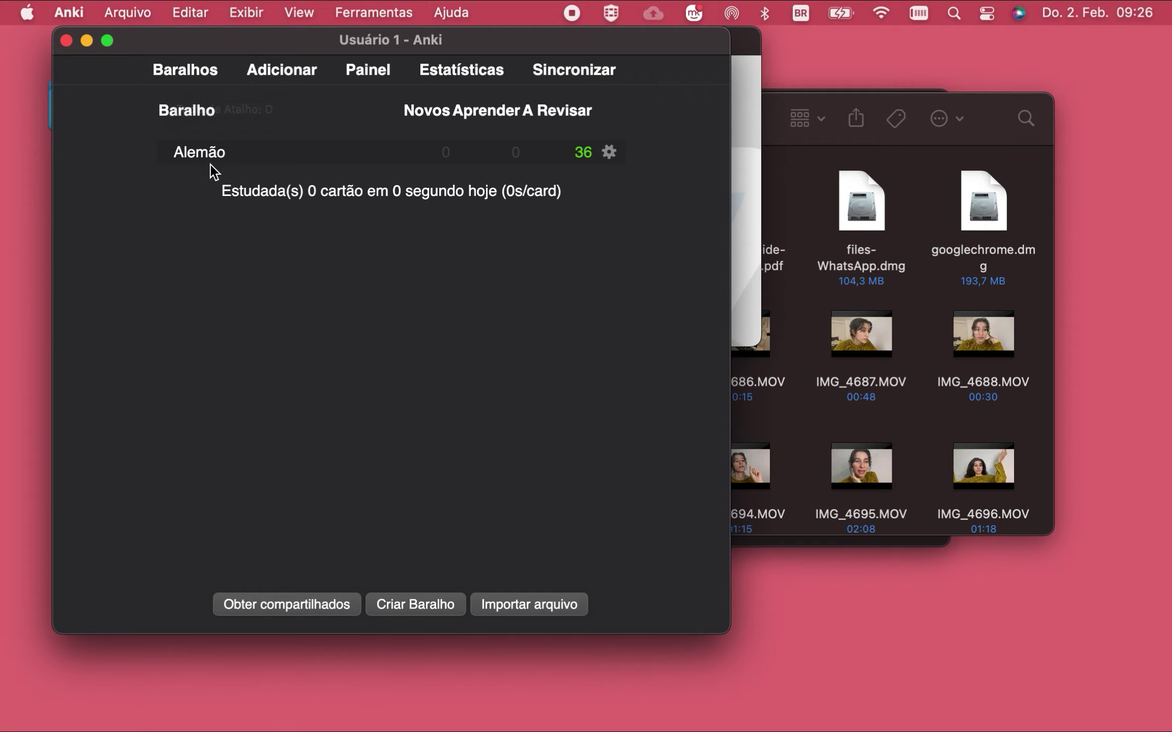
pyautogui.click(384, 609)
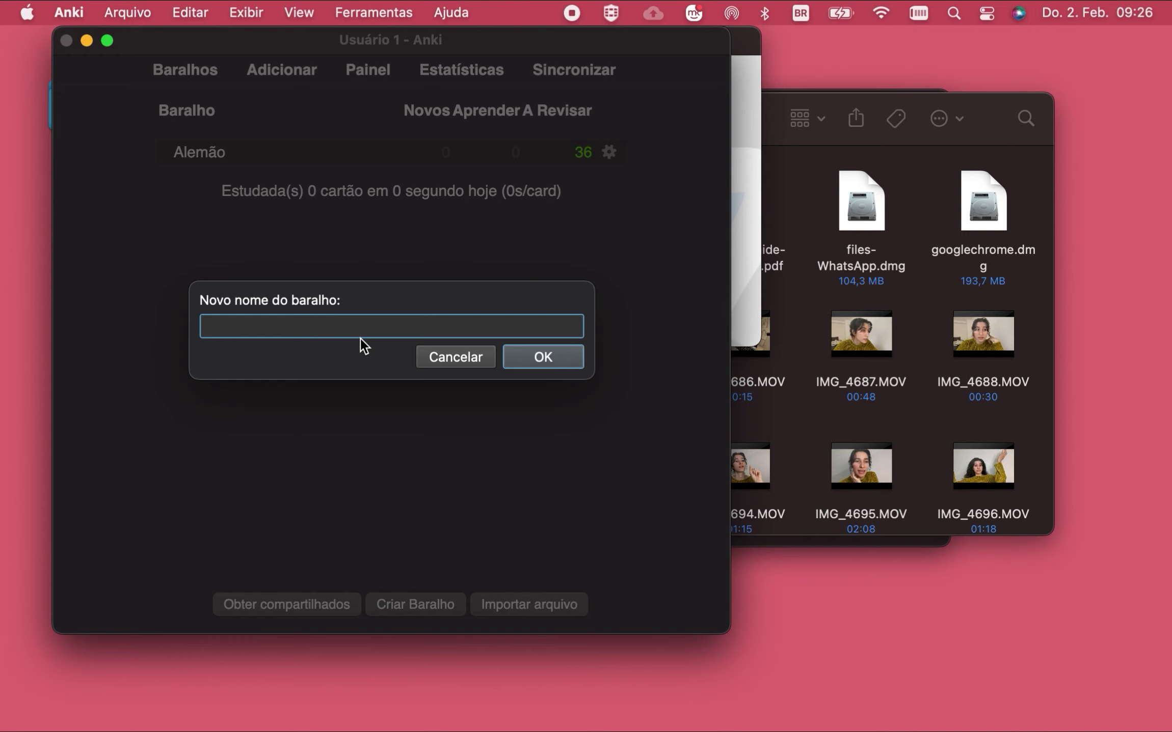
pyautogui.write('PRECISO LEMBRAR')
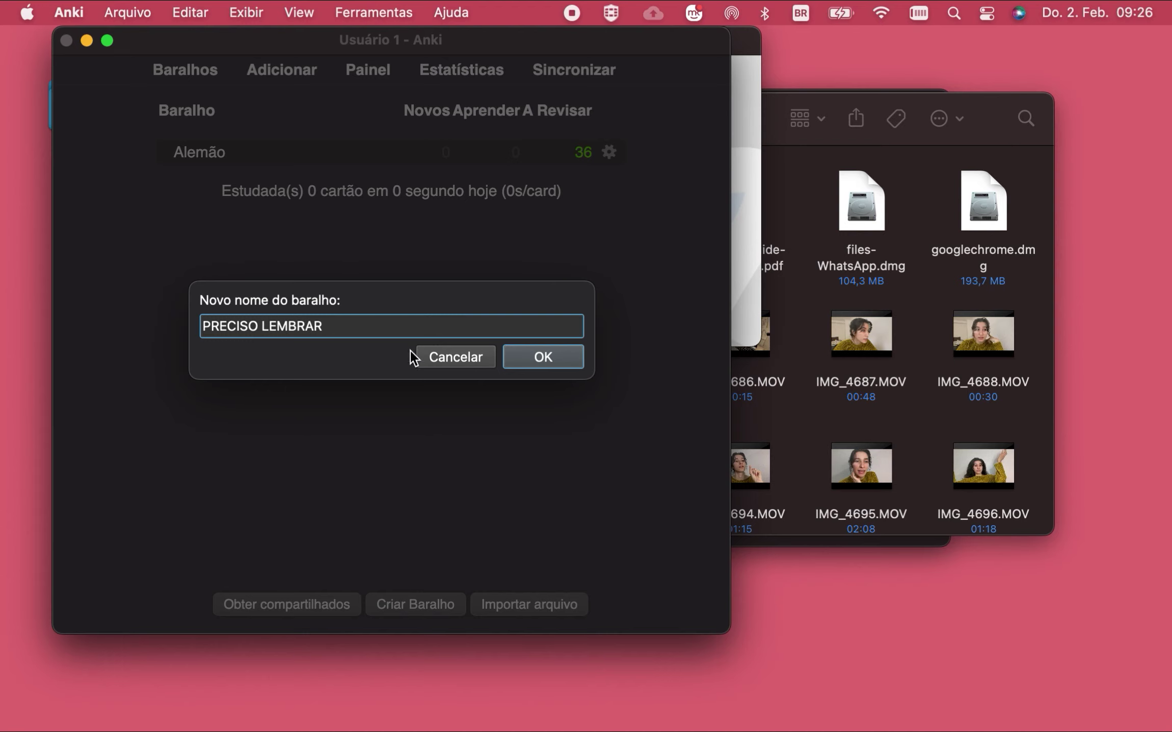
pyautogui.click(473, 358)
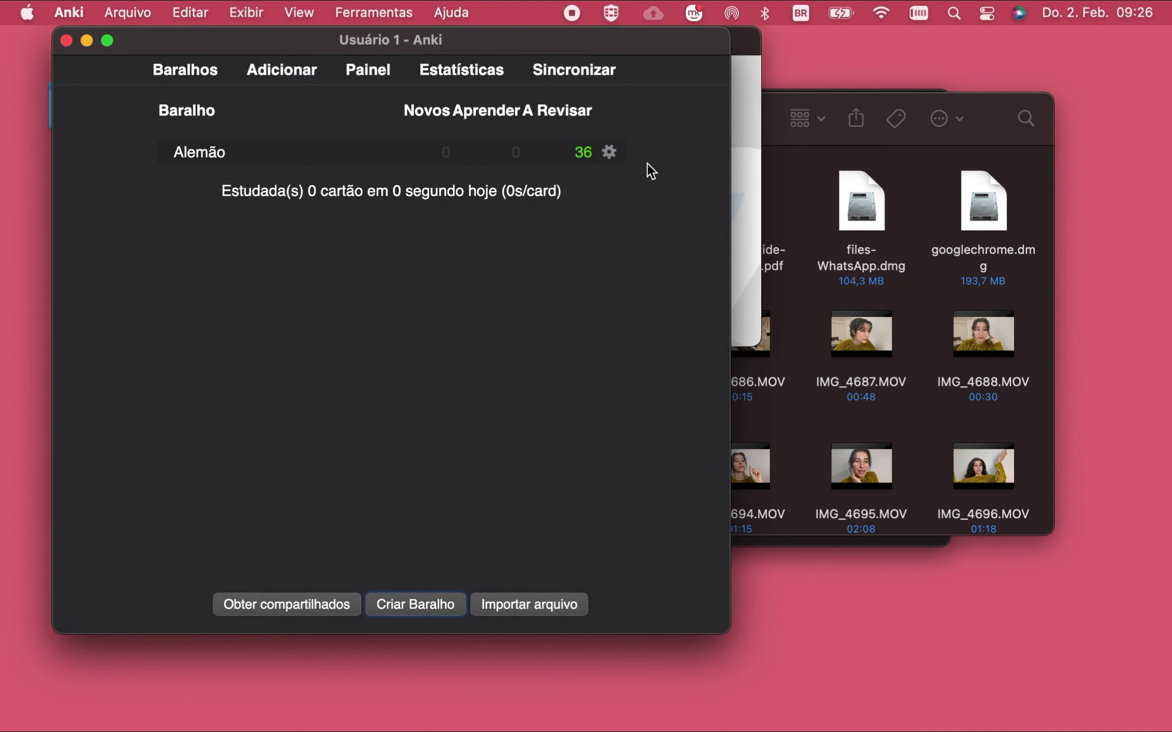
# Step: Open the options of the Alemão deck and review its settings from the daily limits down to the advanced section
pyautogui.click(610, 152)
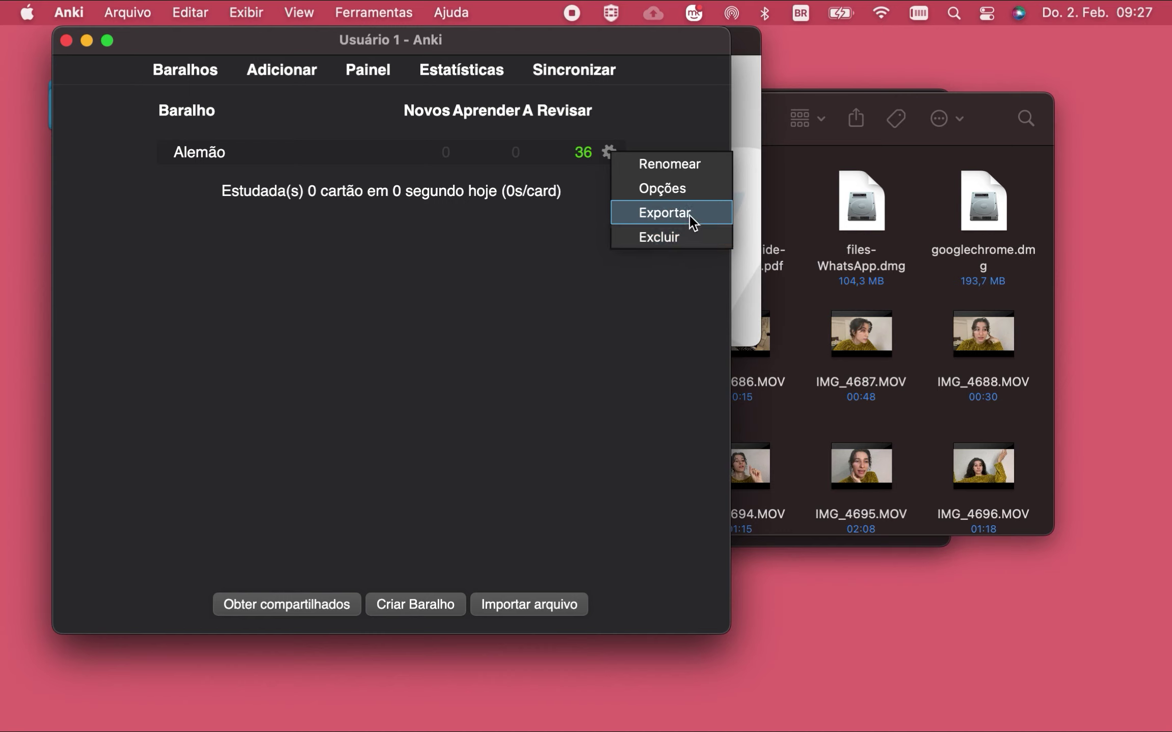
pyautogui.click(717, 189)
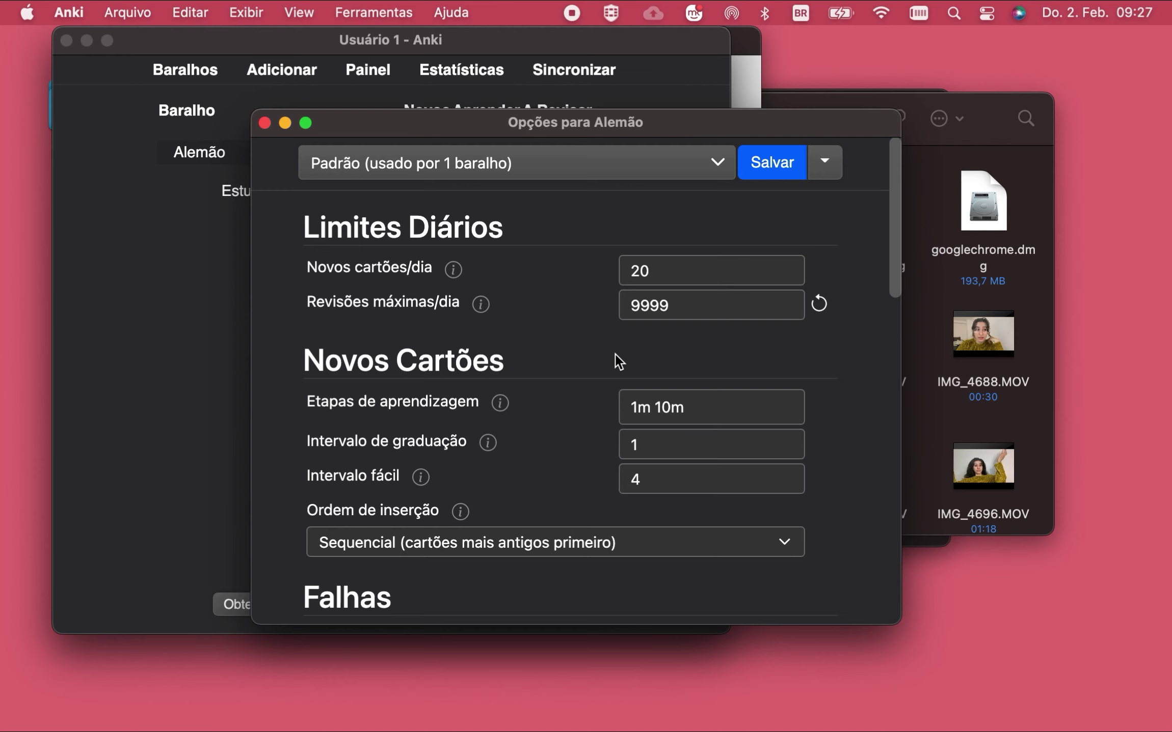
pyautogui.scroll(-3, 615, 354)
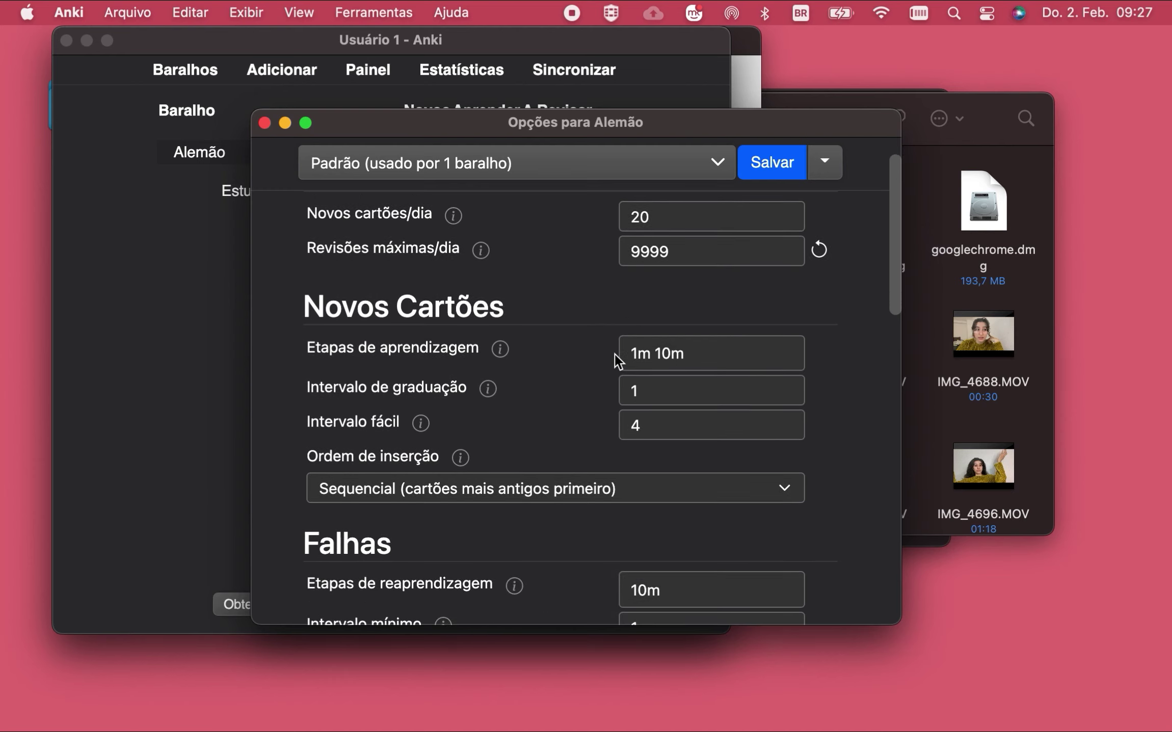
pyautogui.scroll(-5, 615, 354)
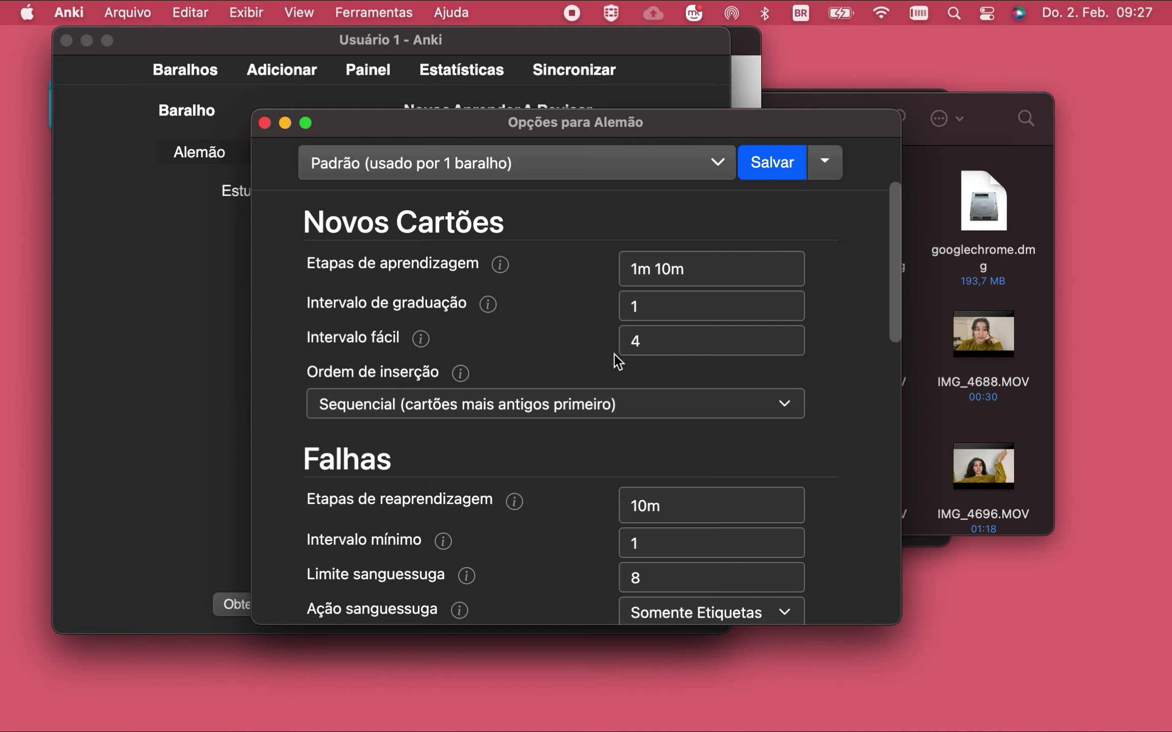
pyautogui.scroll(-10, 614, 354)
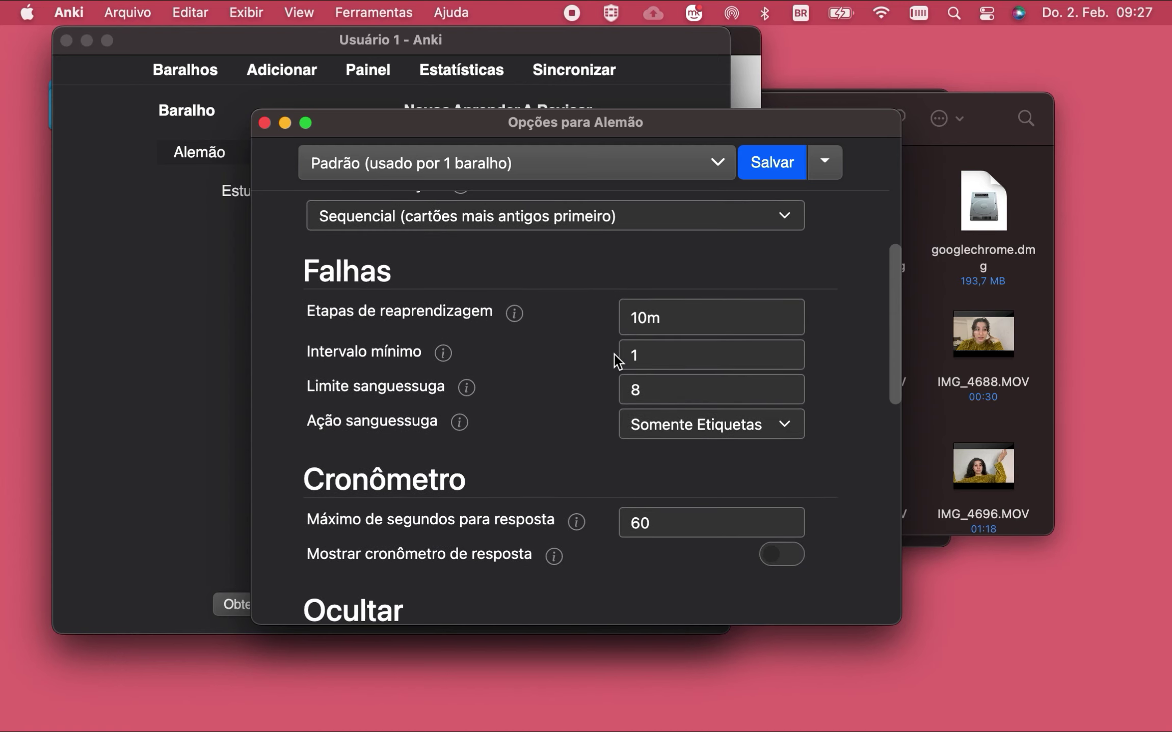
pyautogui.scroll(-13, 614, 355)
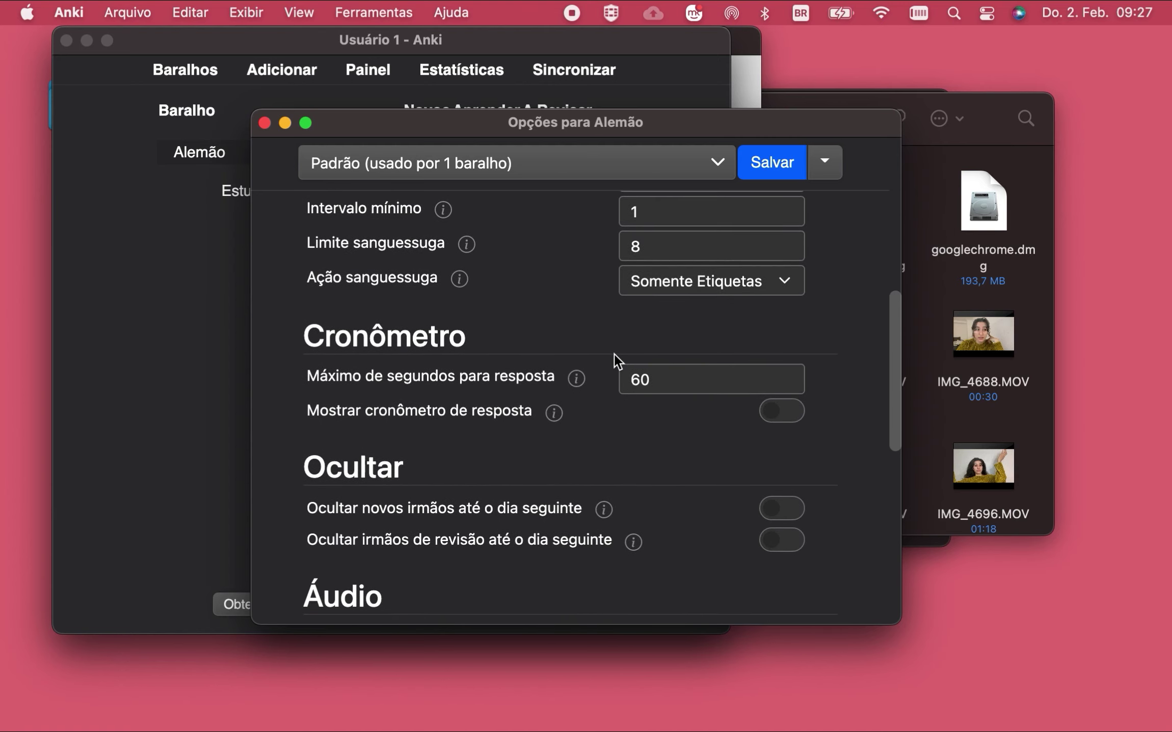
pyautogui.scroll(-20, 614, 355)
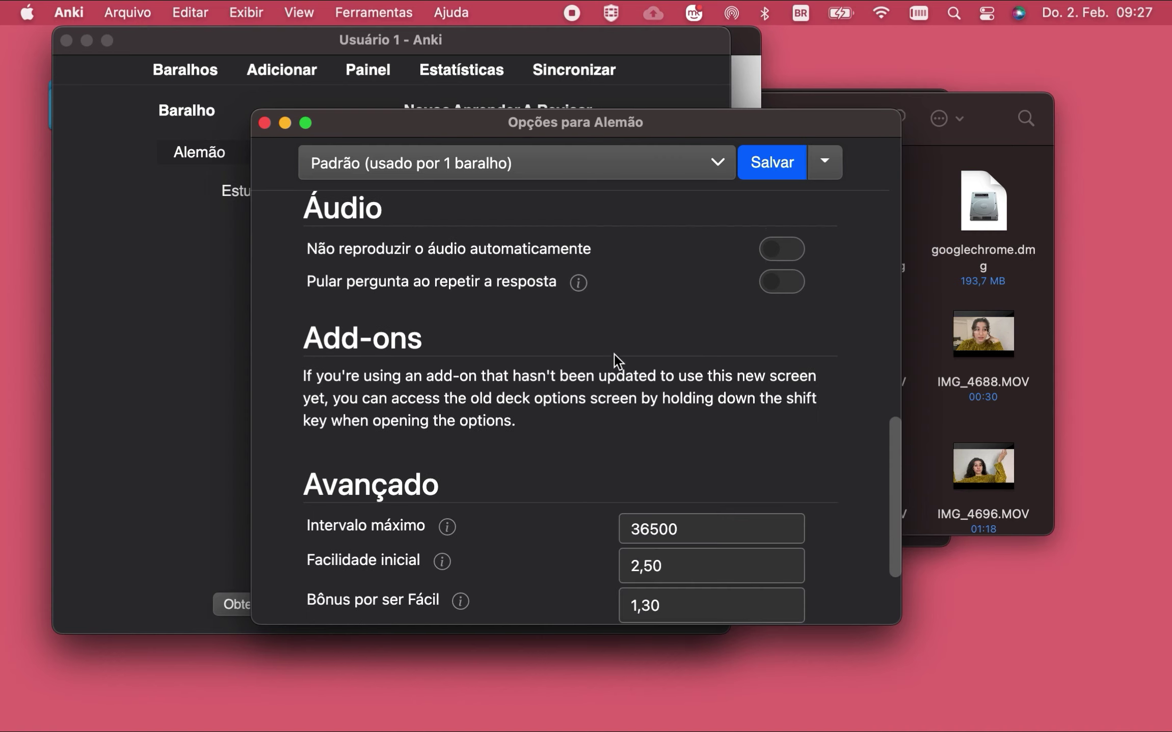
pyautogui.click(264, 123)
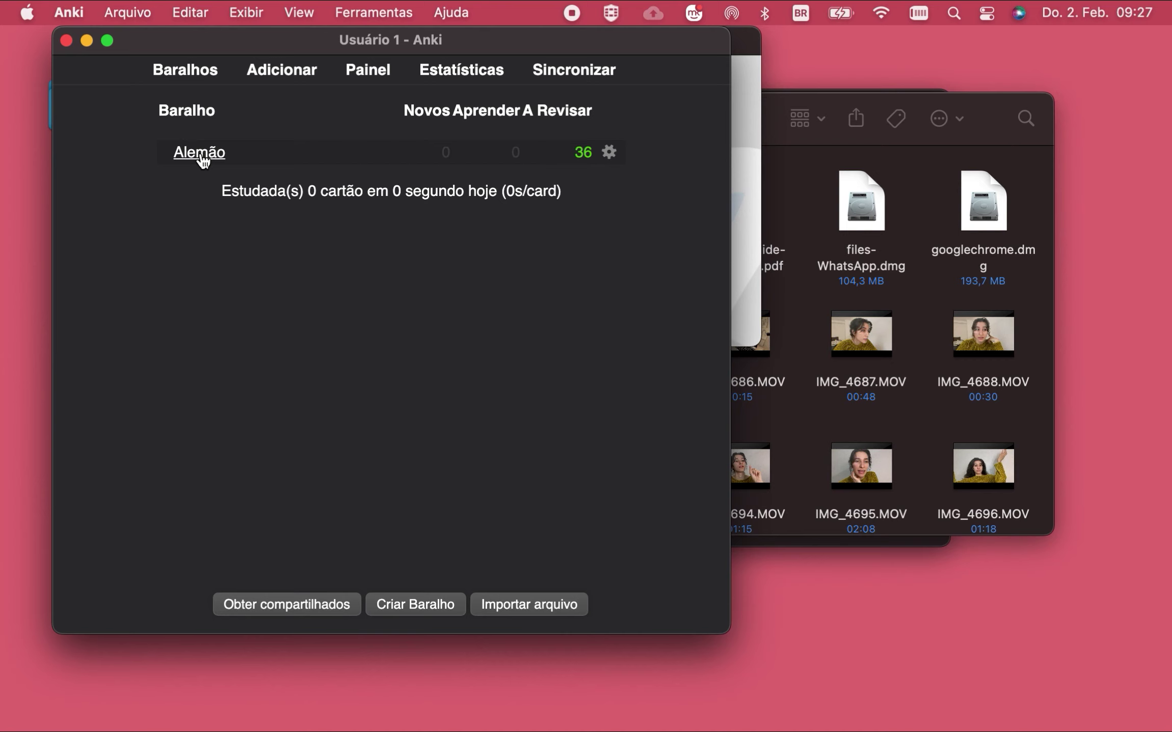
# Step: Open the window for adding cards and view the note types and decks available for a new card
pyautogui.click(289, 71)
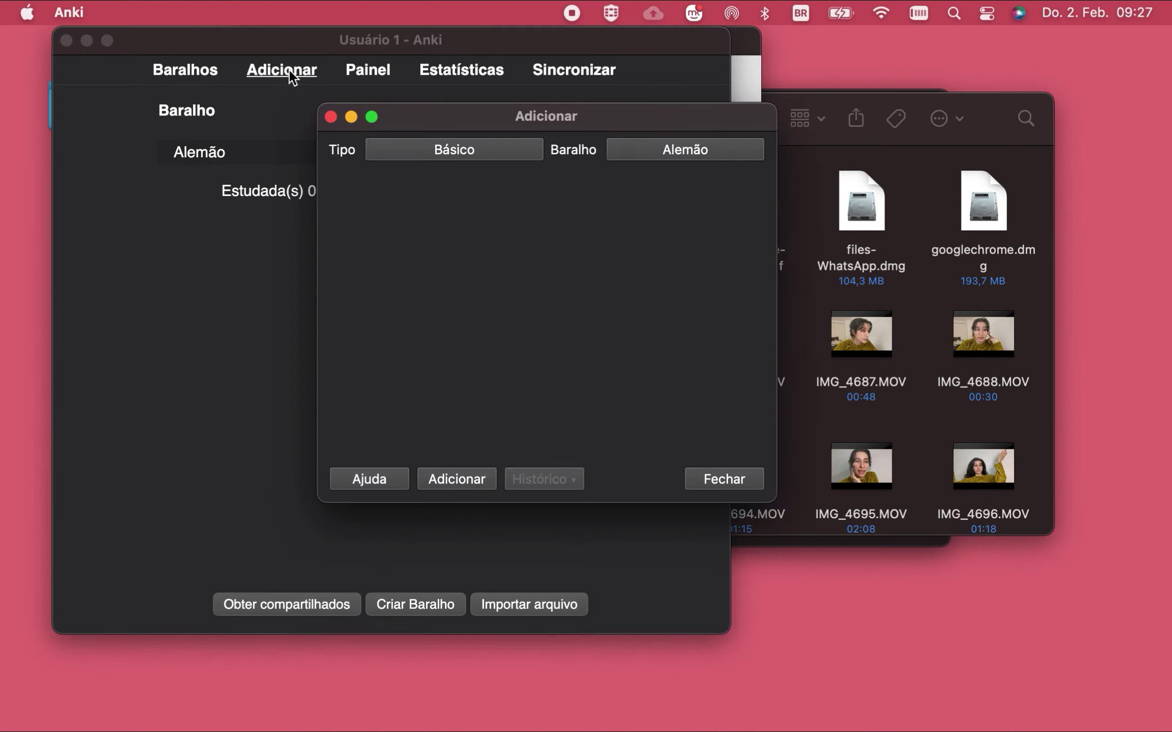
pyautogui.click(483, 151)
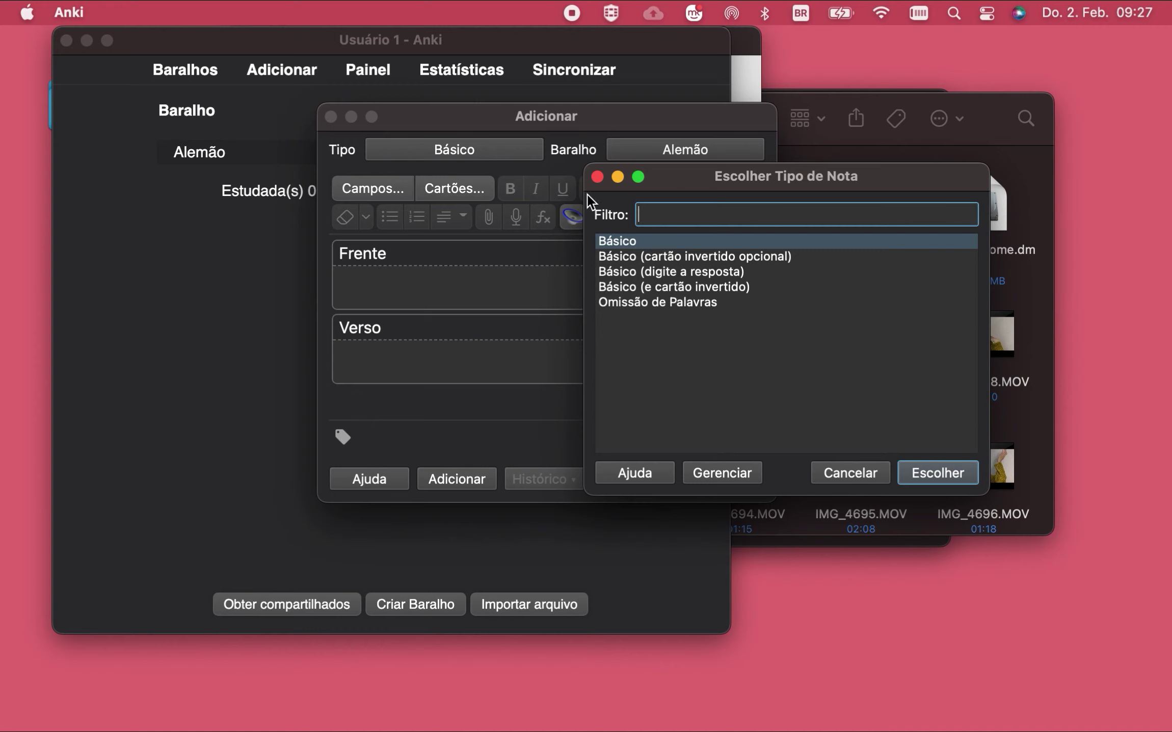
pyautogui.click(596, 177)
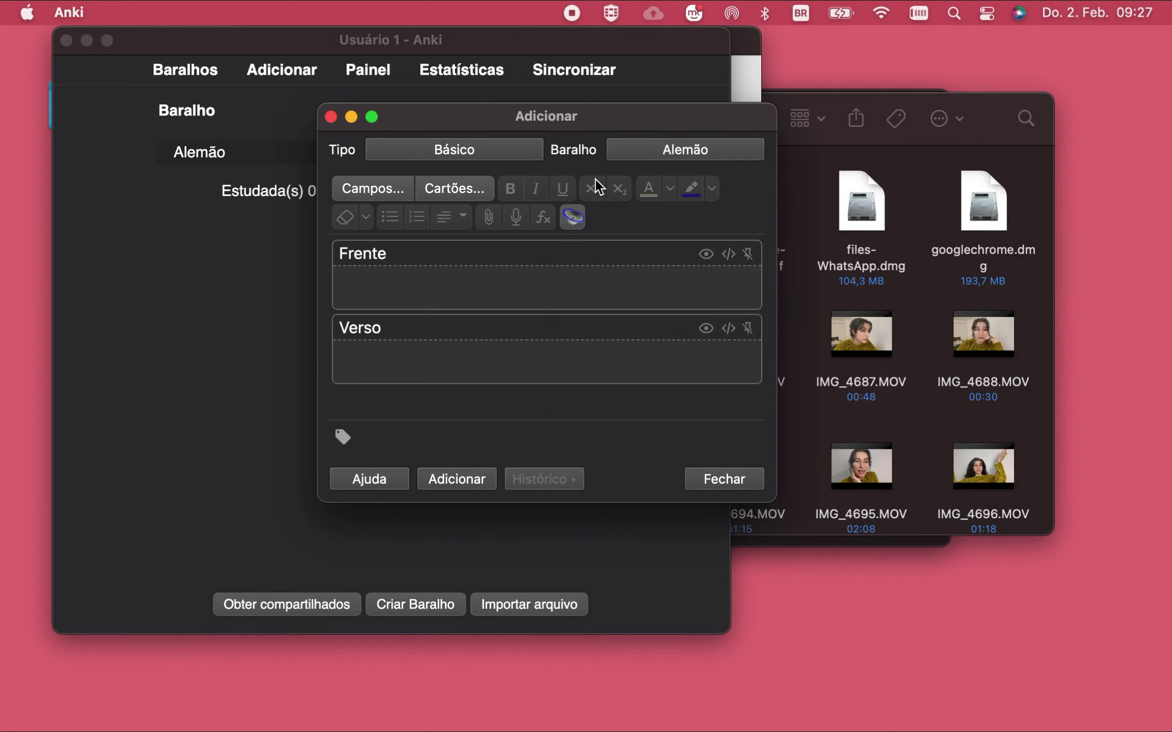
pyautogui.click(644, 155)
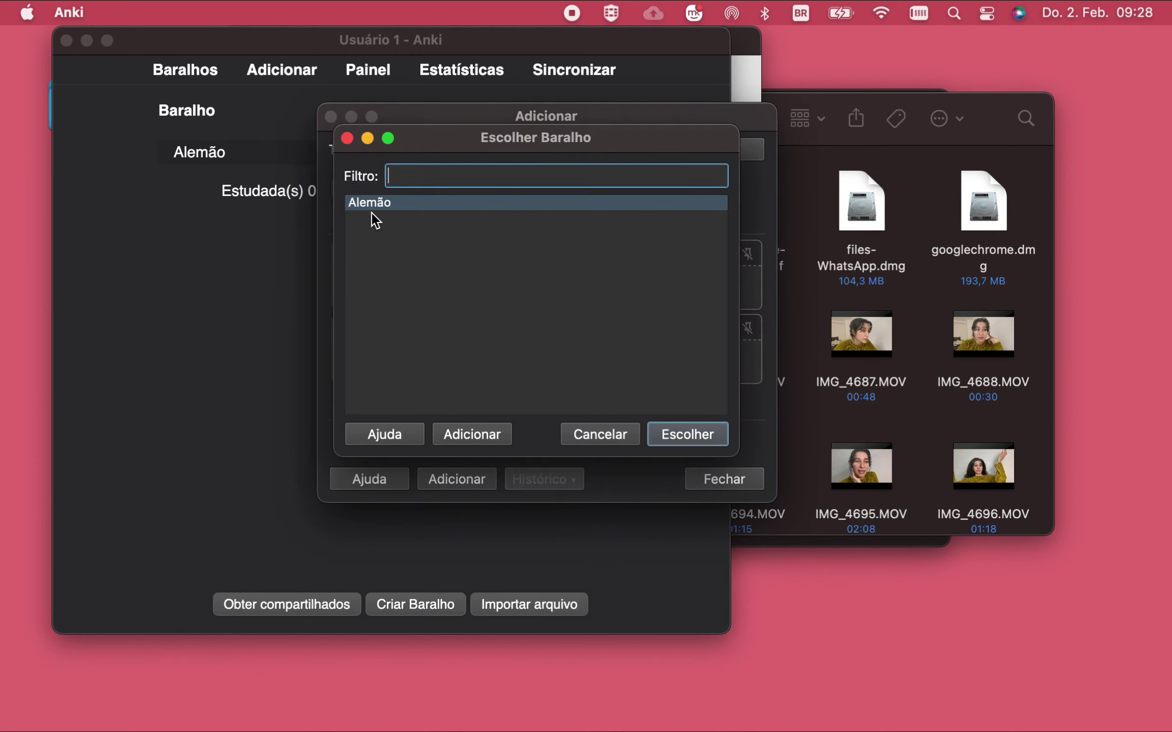
pyautogui.click(347, 138)
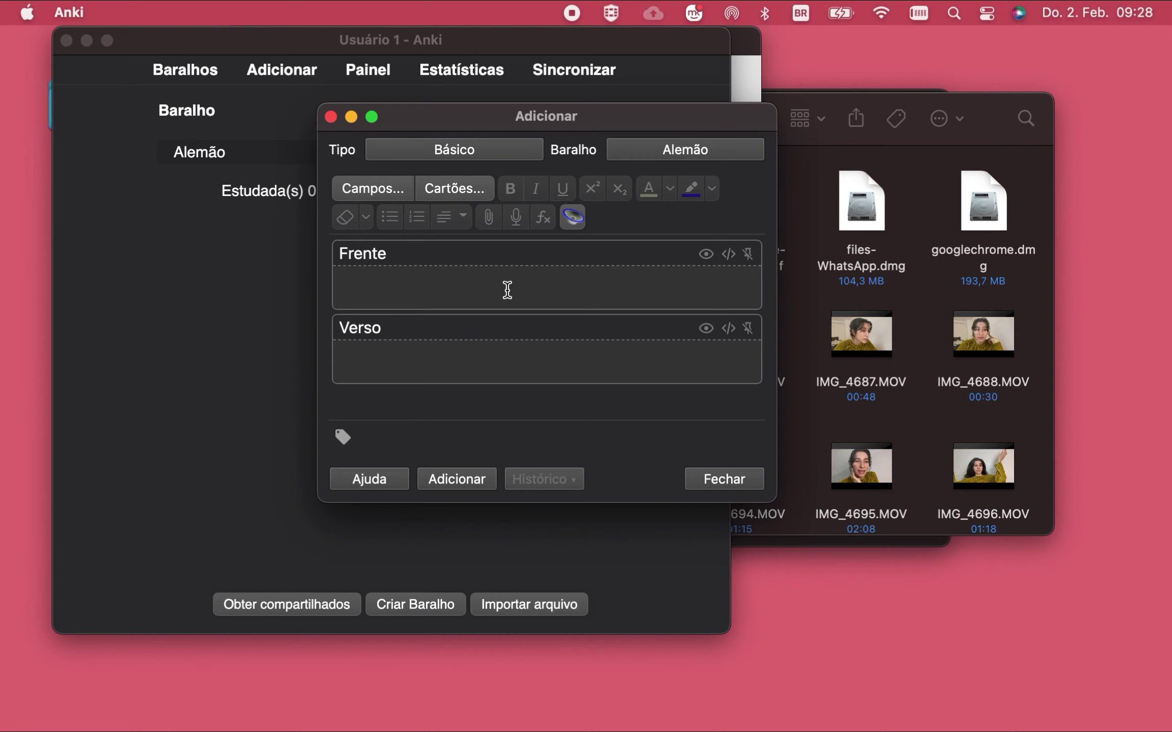
pyautogui.click(507, 291)
pyautogui.write('HALLO')
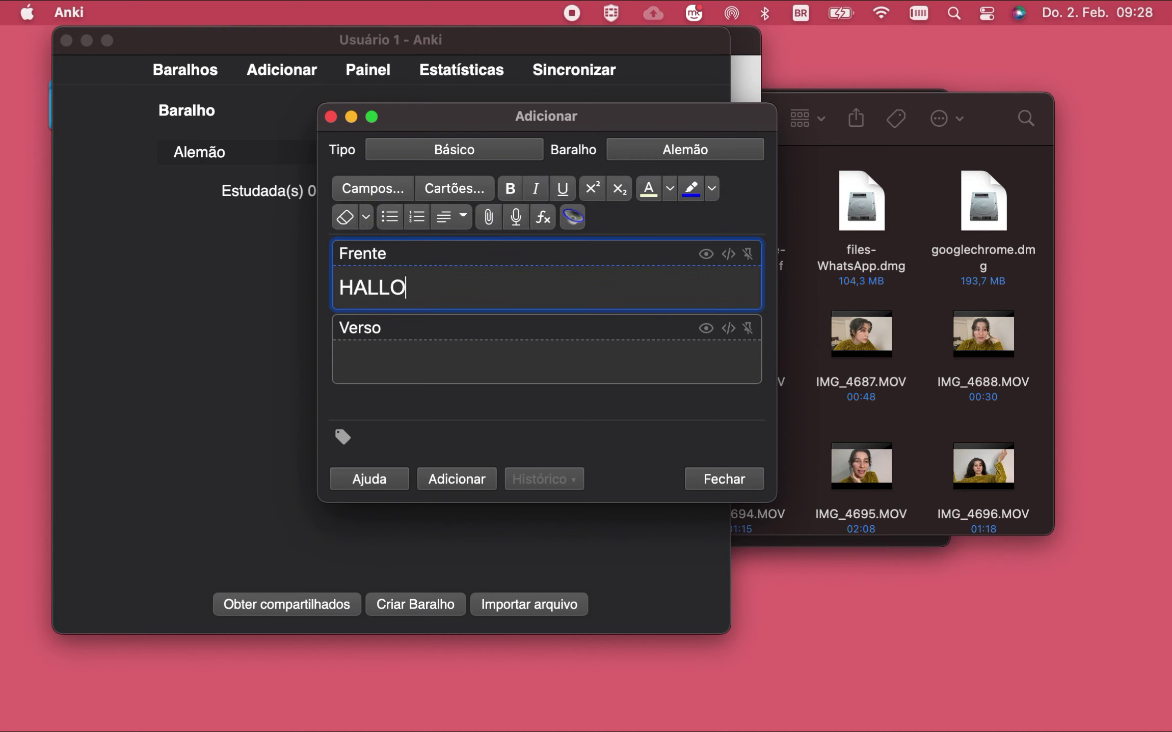
pyautogui.click(467, 371)
pyautogui.write('oi')
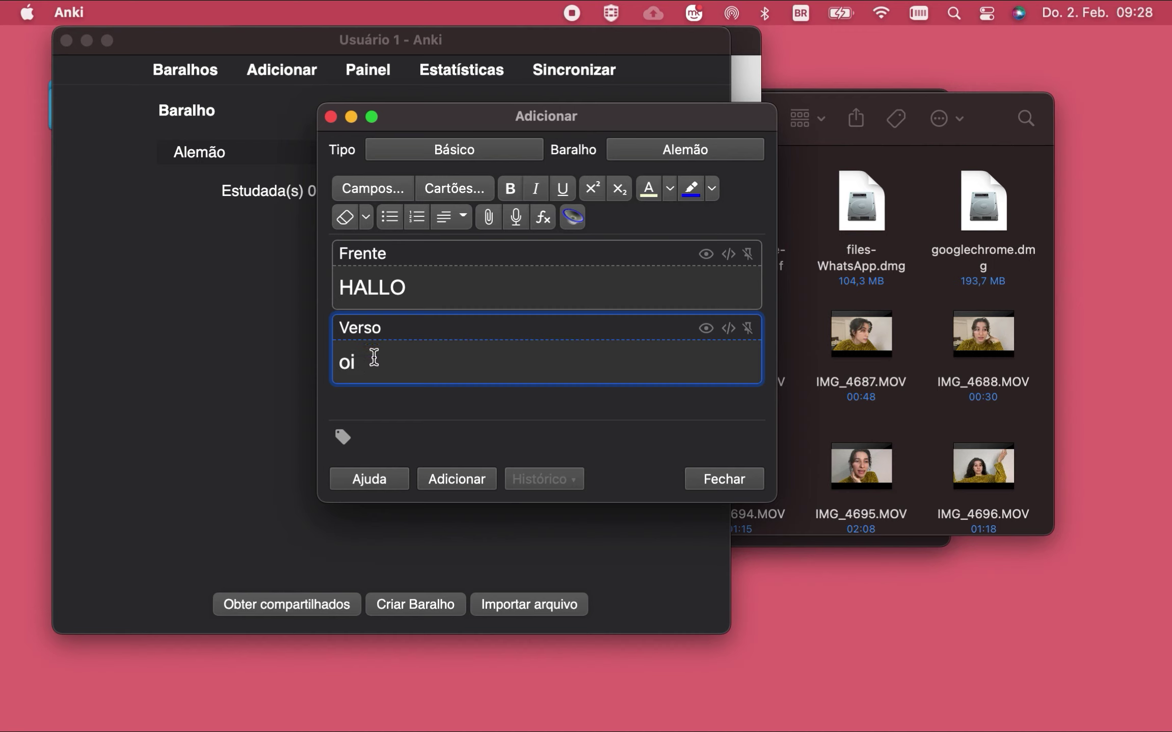
pyautogui.press('BackSpace')
pyautogui.press('BackSpace')
pyautogui.write('hallöchen ')
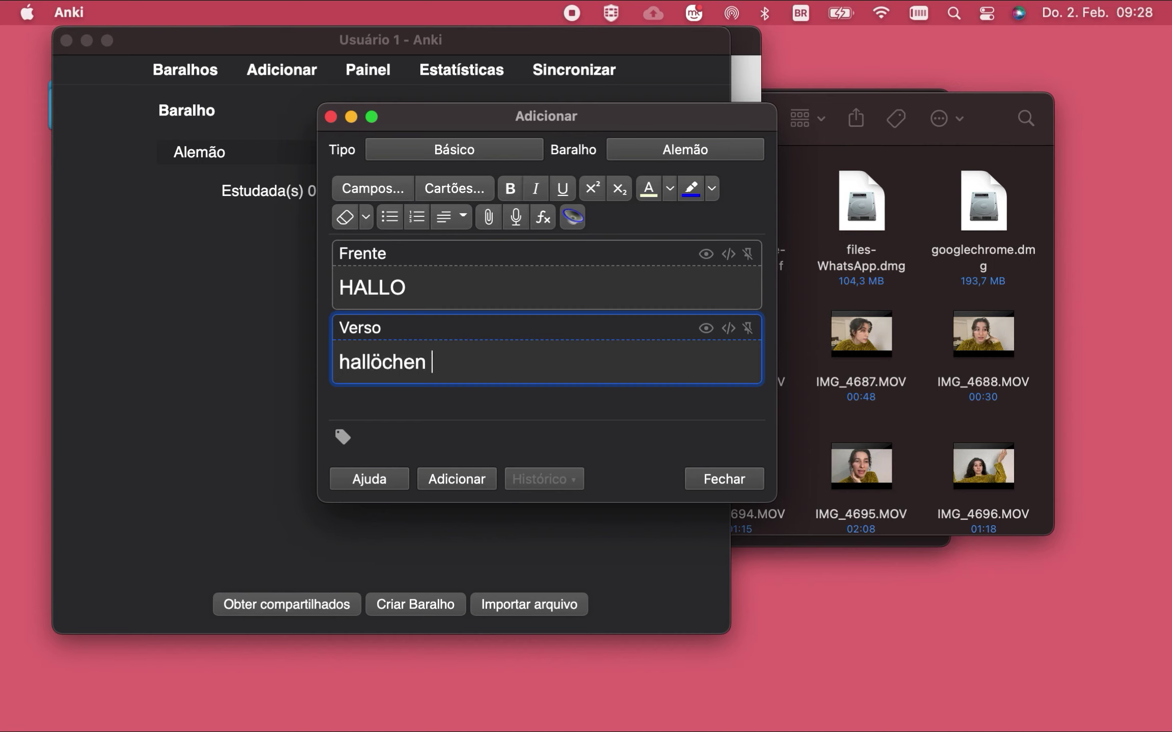
pyautogui.write('hallihallo')
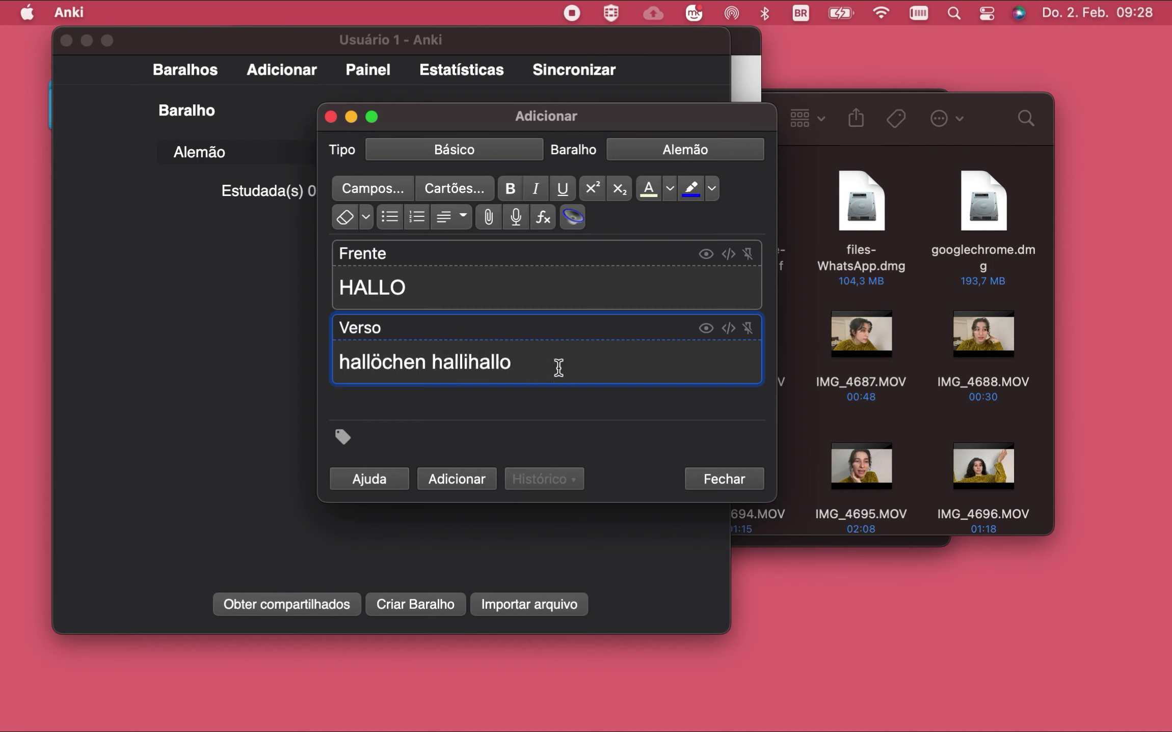
pyautogui.moveTo(557, 366); pyautogui.dragTo(332, 359)
pyautogui.press('BackSpace')
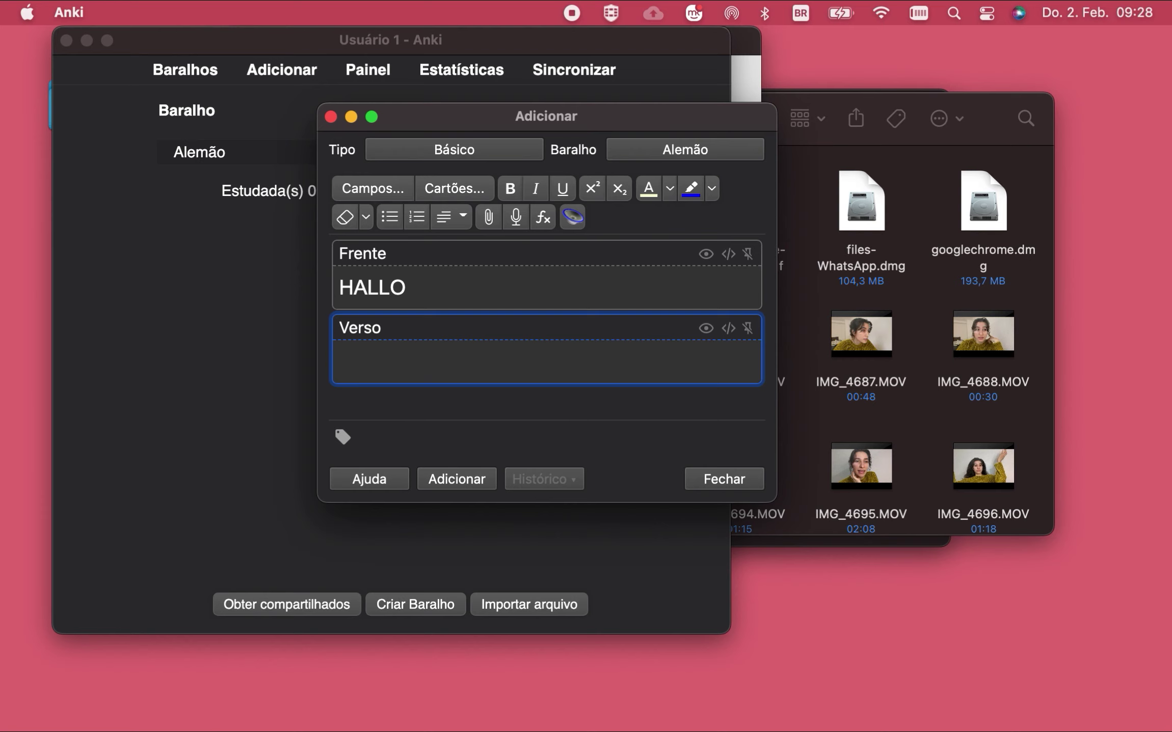
pyautogui.write('hallo frau')
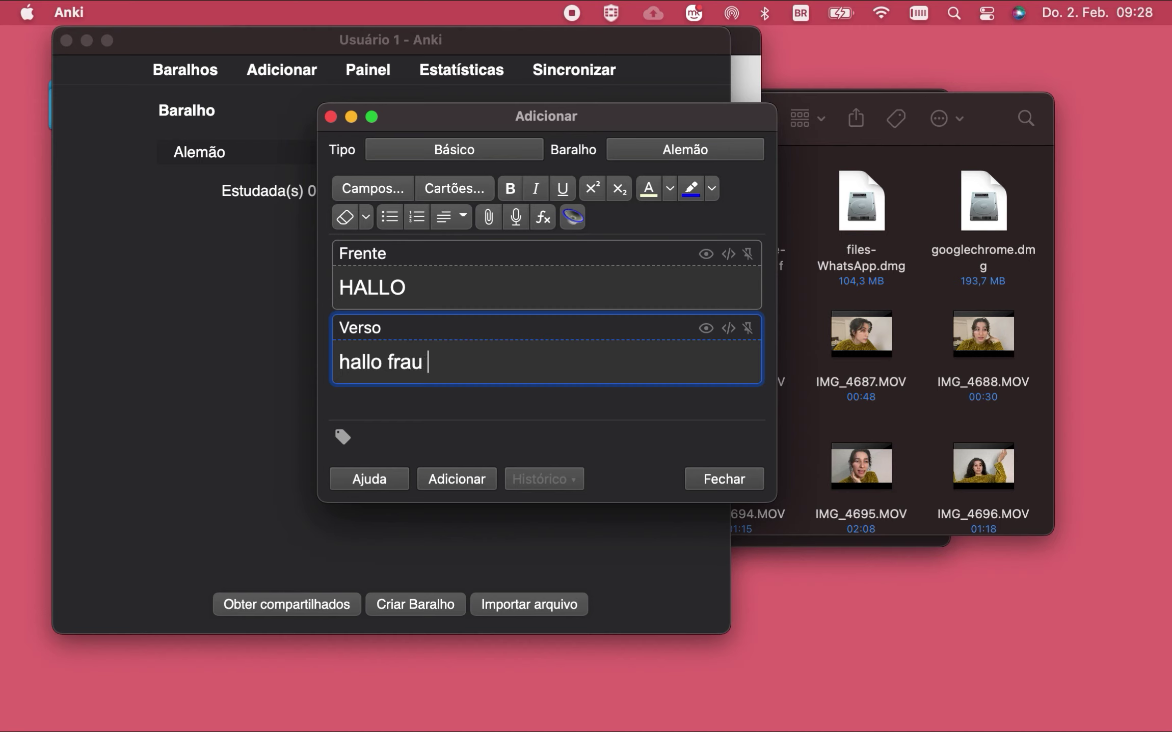
pyautogui.write(' grühter')
pyautogui.press('BackSpace')
pyautogui.press('BackSpace')
pyautogui.press('BackSpace')
pyautogui.press('BackSpace')
pyautogui.press('BackSpace')
pyautogui.press('BackSpace')
pyautogui.press('BackSpace')
pyautogui.press('BackSpace')
pyautogui.press('BackSpace')
pyautogui.press('BackSpace')
pyautogui.press('BackSpace')
pyautogui.press('BackSpace')
pyautogui.press('BackSpace')
pyautogui.press('BackSpace')
pyautogui.press('BackSpace')
pyautogui.press('BackSpace')
pyautogui.press('BackSpace')
pyautogui.press('BackSpace')
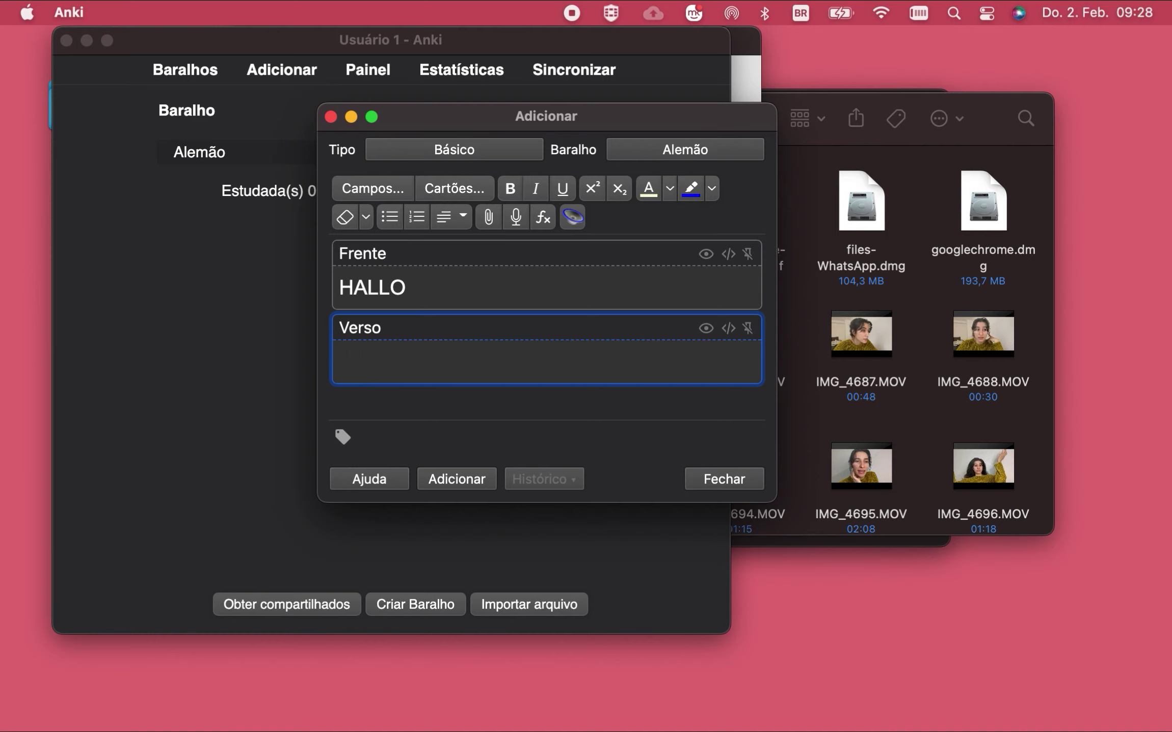
pyautogui.moveTo(410, 288); pyautogui.dragTo(343, 281)
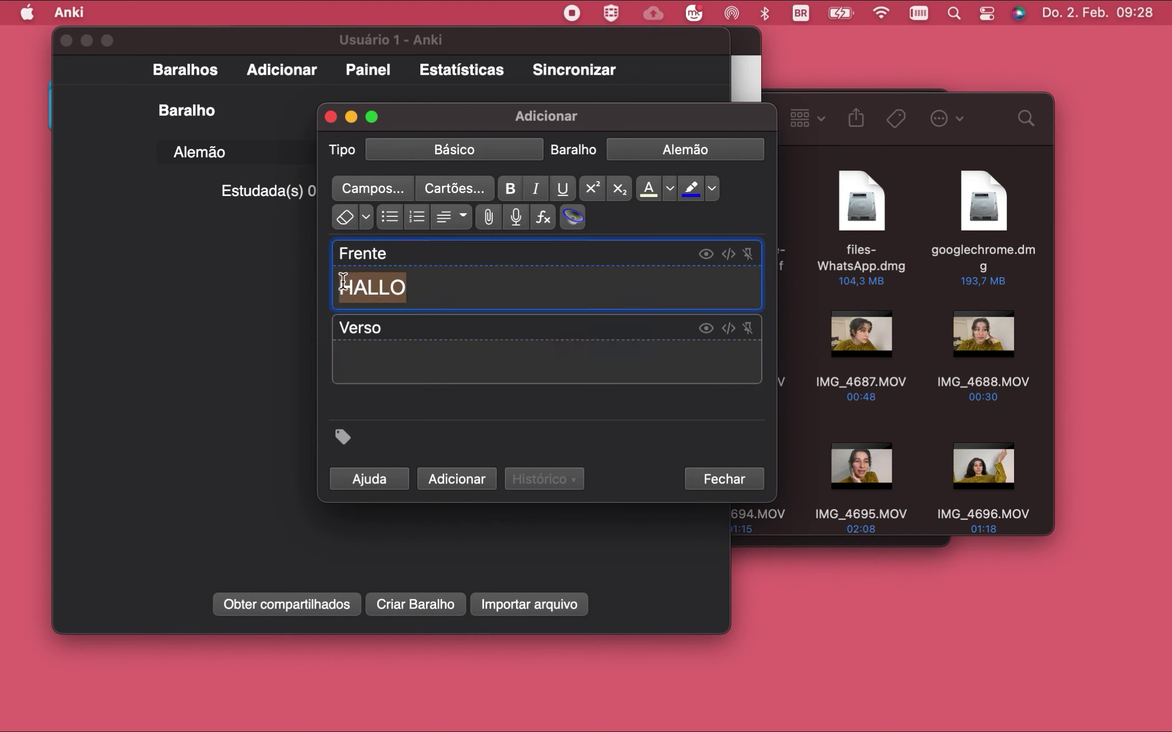
pyautogui.click(331, 120)
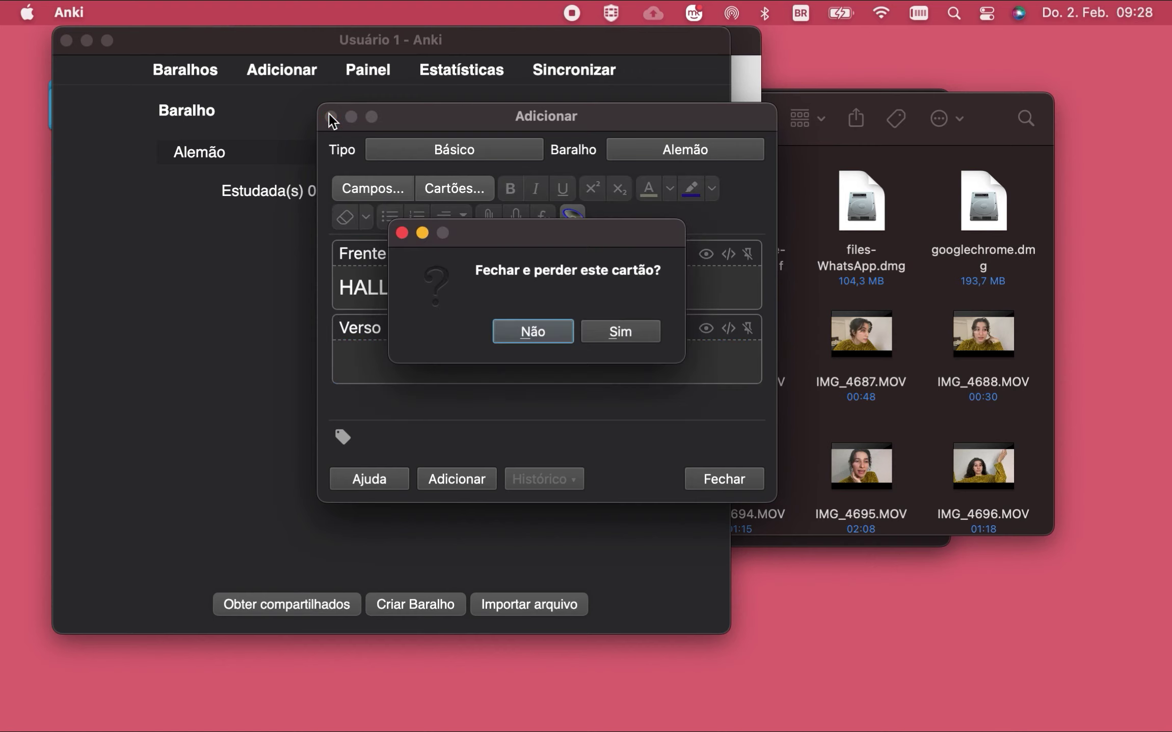
pyautogui.click(530, 334)
pyautogui.click(734, 480)
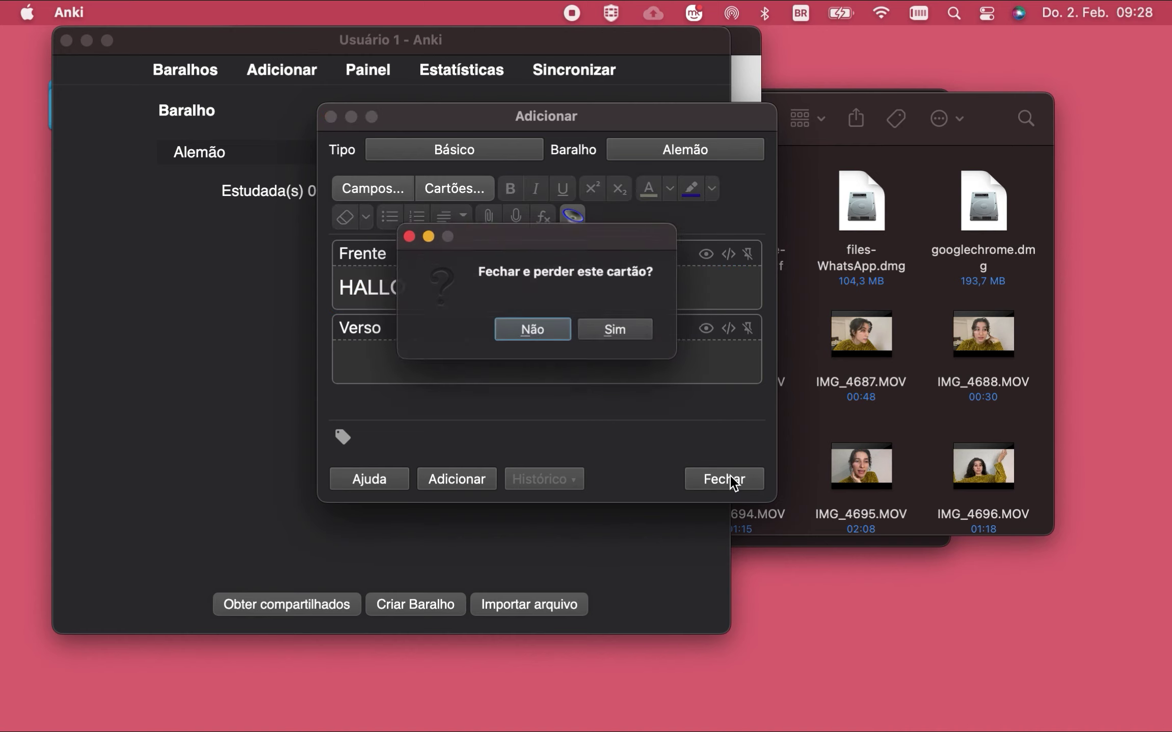
pyautogui.click(616, 333)
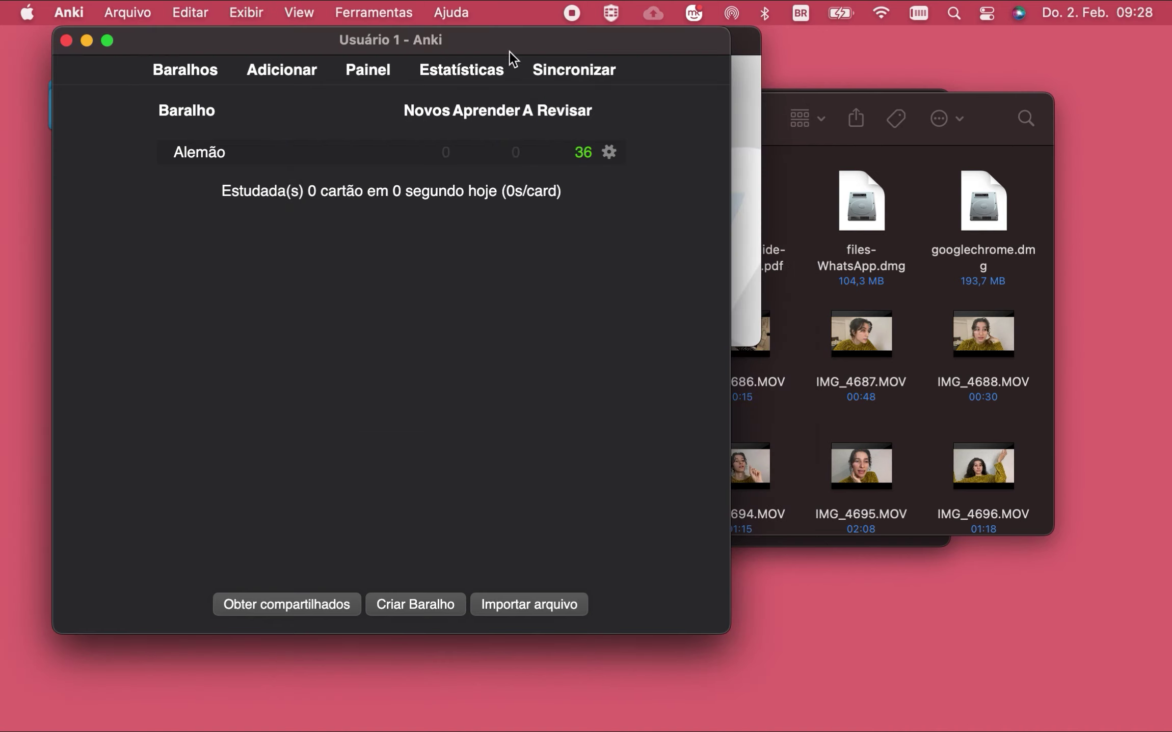
# Step: Open the study statistics and examine the deck's forecast, calendar, reviews, card counts and added-cards charts
pyautogui.click(456, 74)
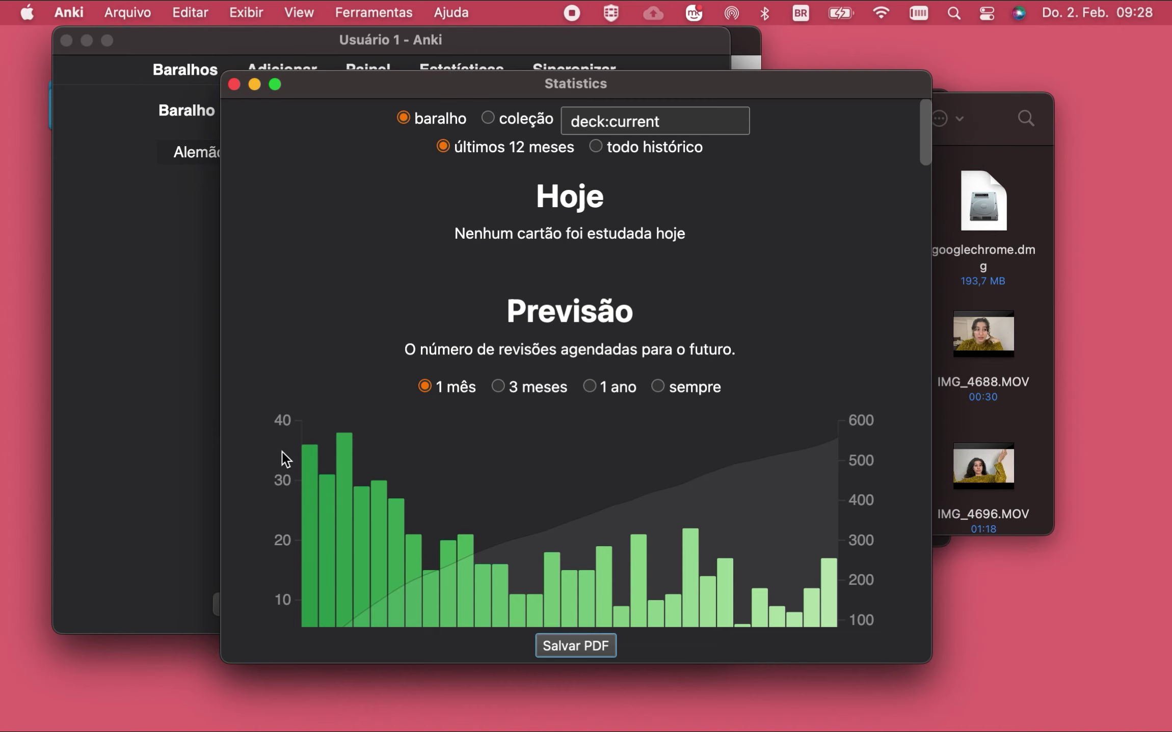
pyautogui.scroll(-5, 283, 453)
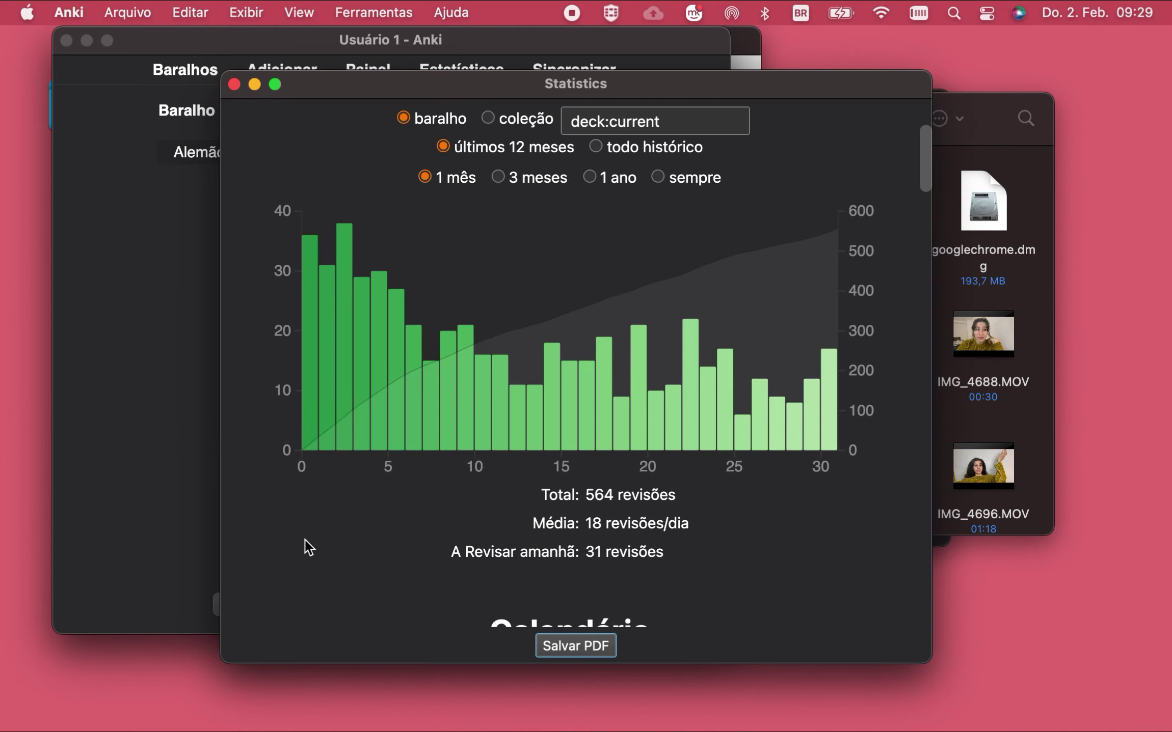
pyautogui.scroll(-7, 304, 536)
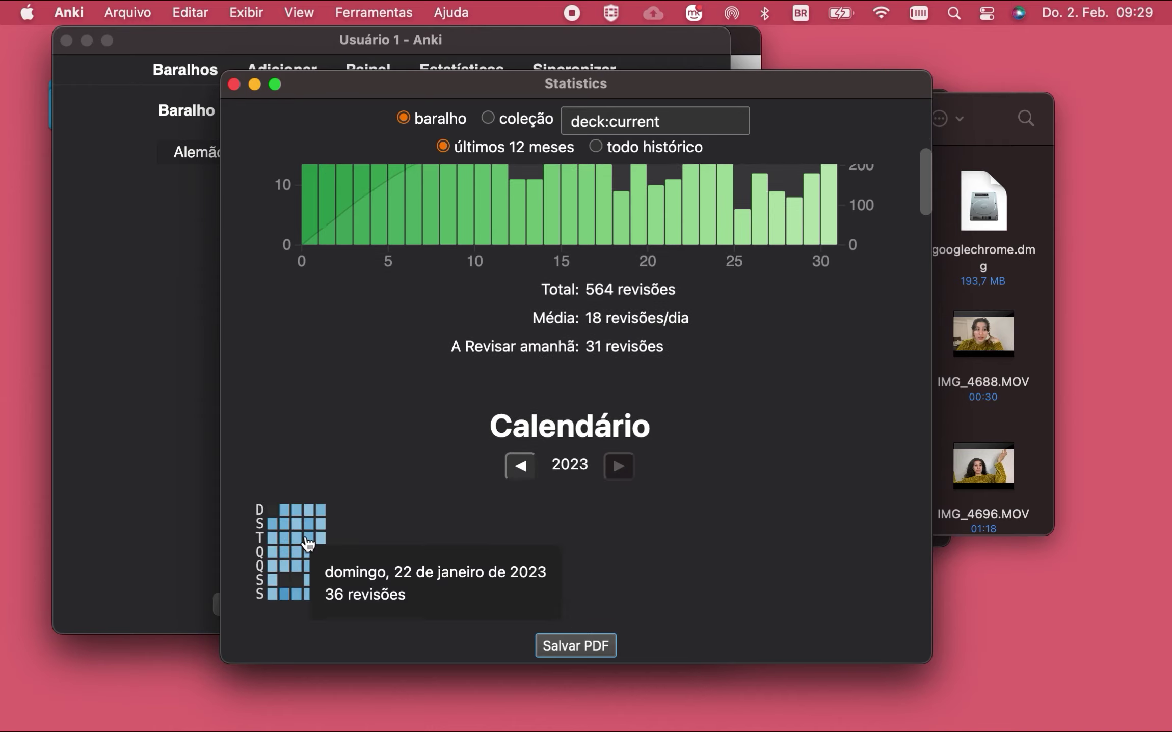
pyautogui.scroll(-10, 304, 535)
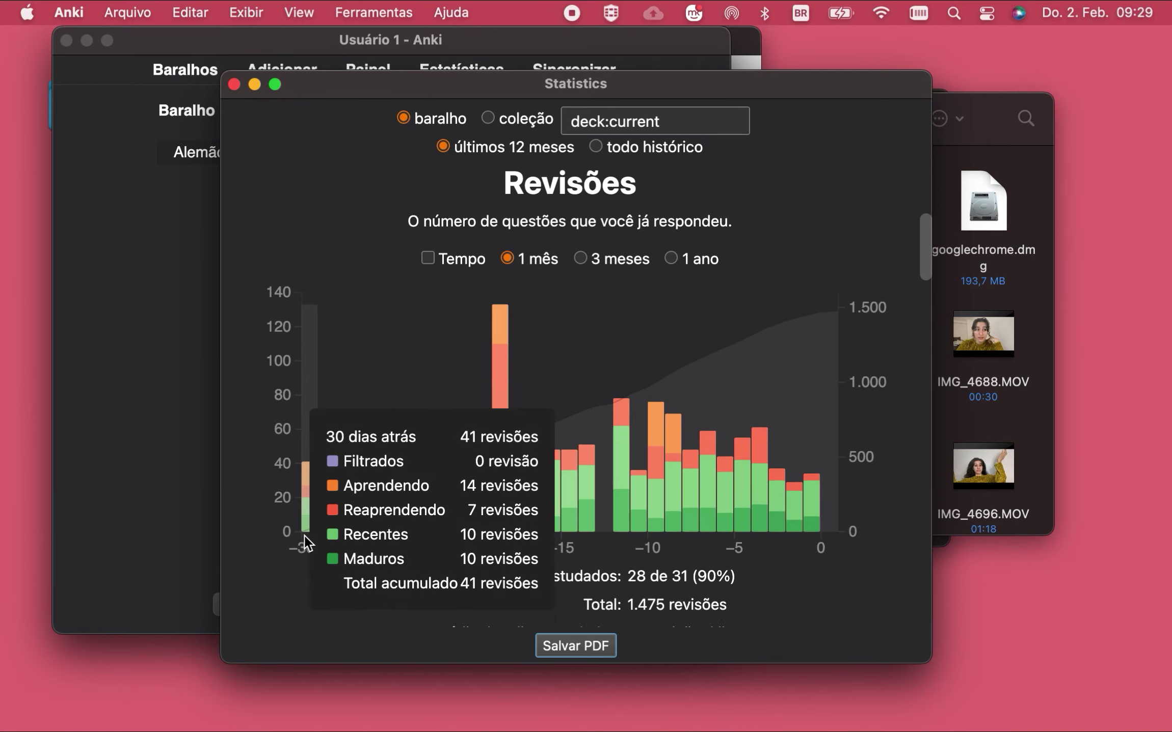
pyautogui.scroll(-1, 305, 465)
pyautogui.moveTo(337, 437)
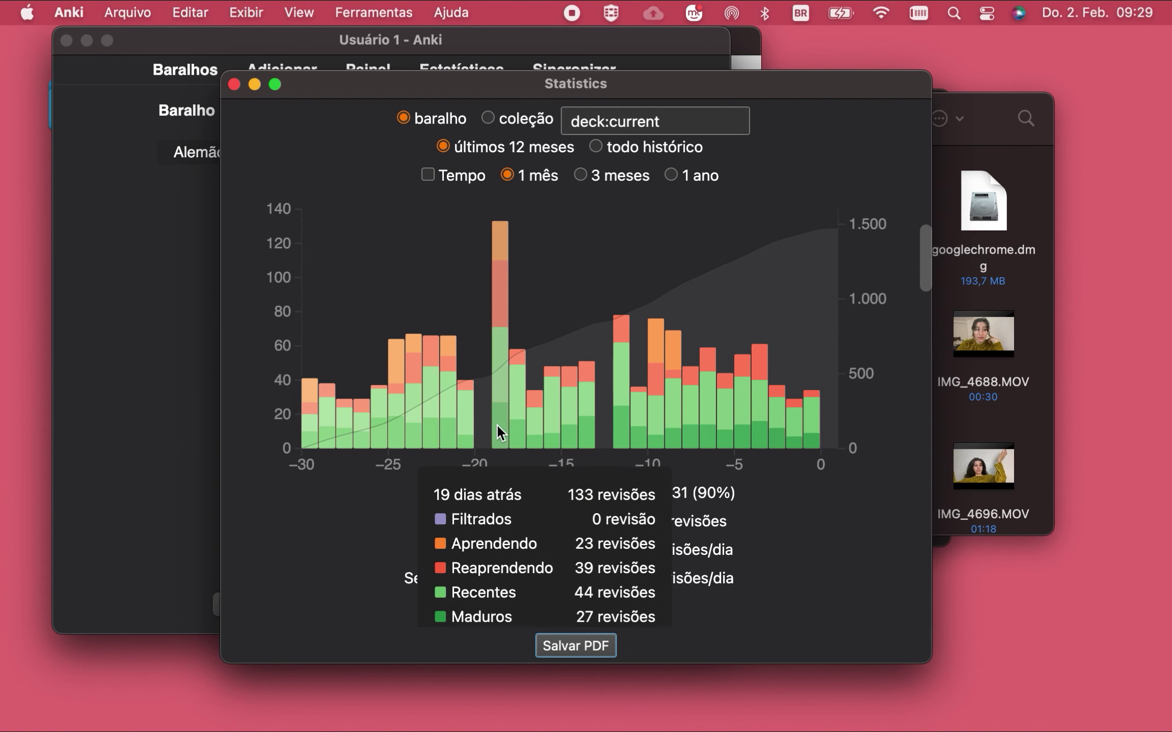
pyautogui.scroll(-10, 263, 525)
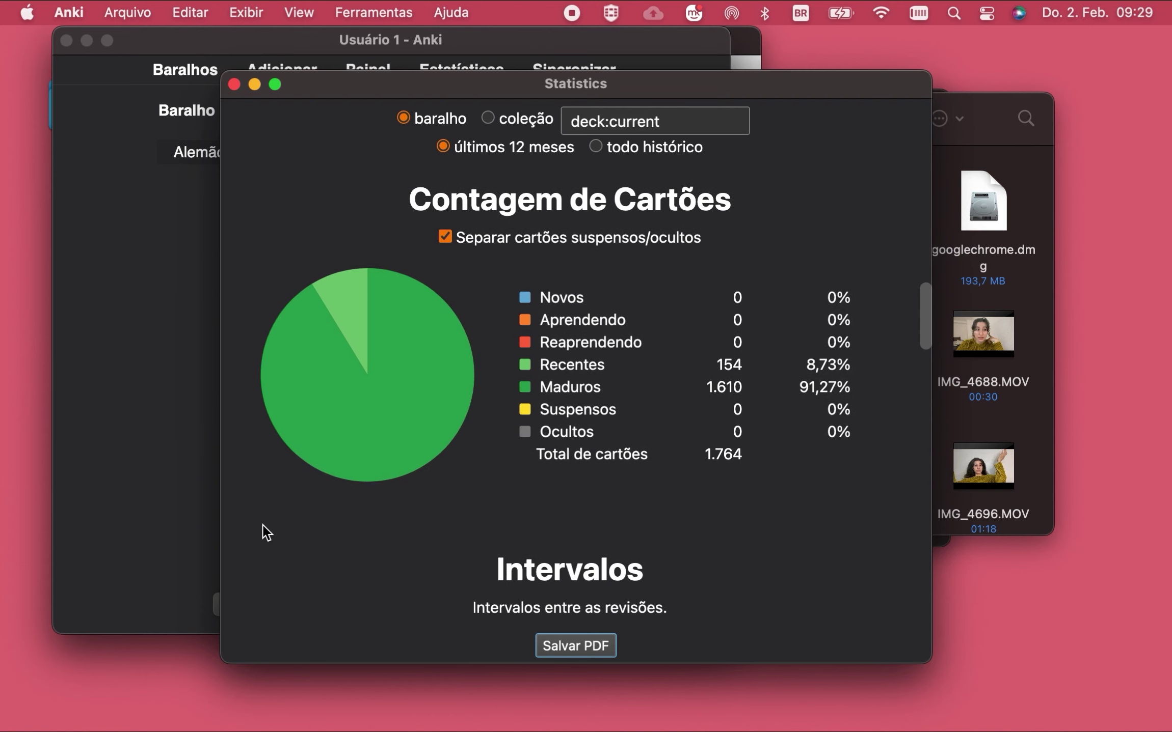
pyautogui.scroll(-10, 263, 524)
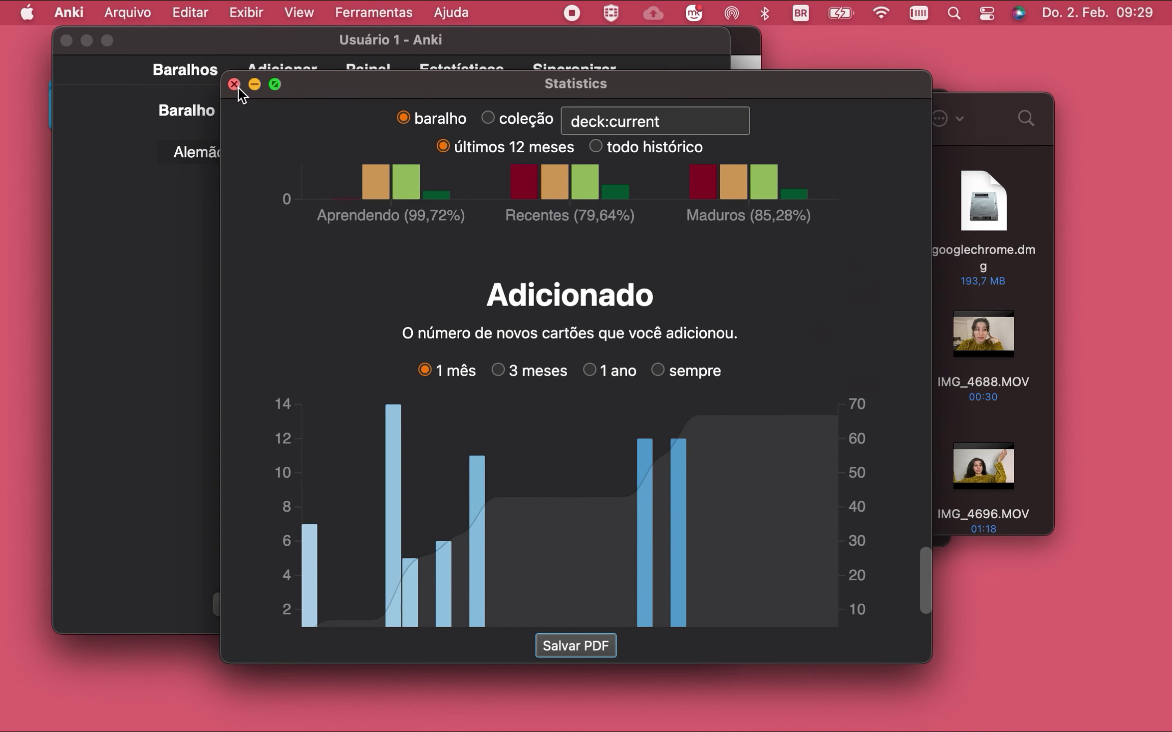
# Step: Close the statistics, open the card browser and look through the list of Alemão cards with their due dates and fields
pyautogui.click(234, 84)
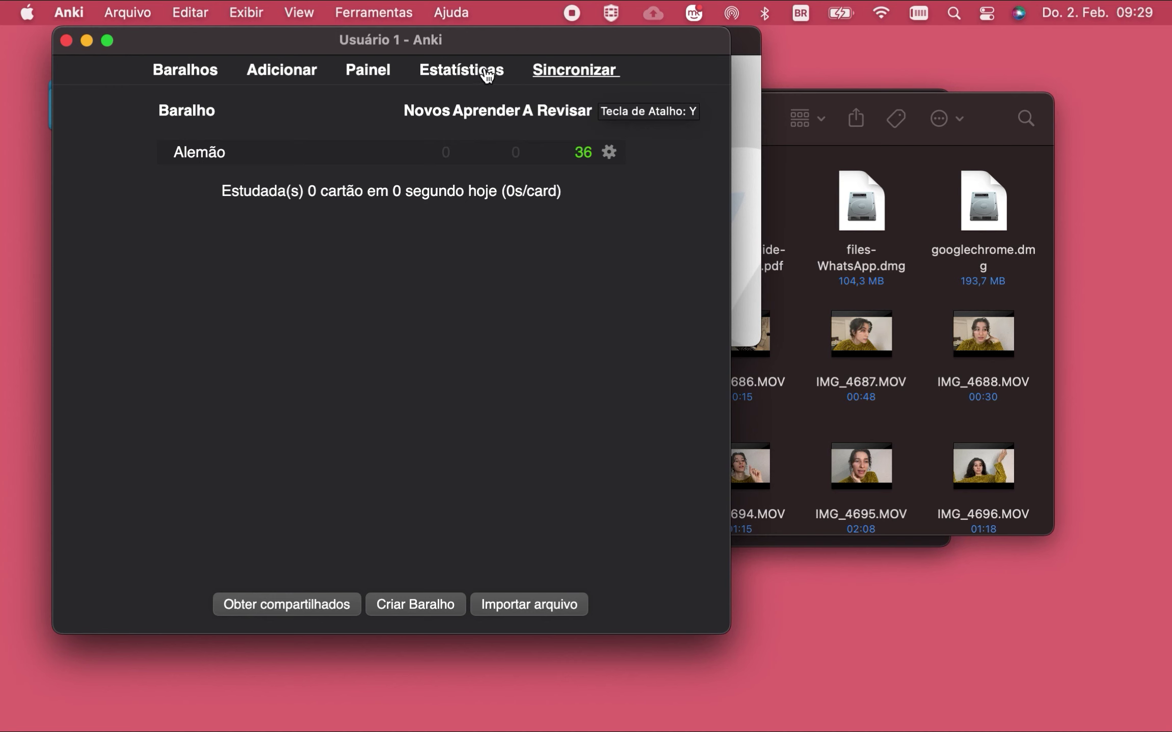
pyautogui.click(363, 72)
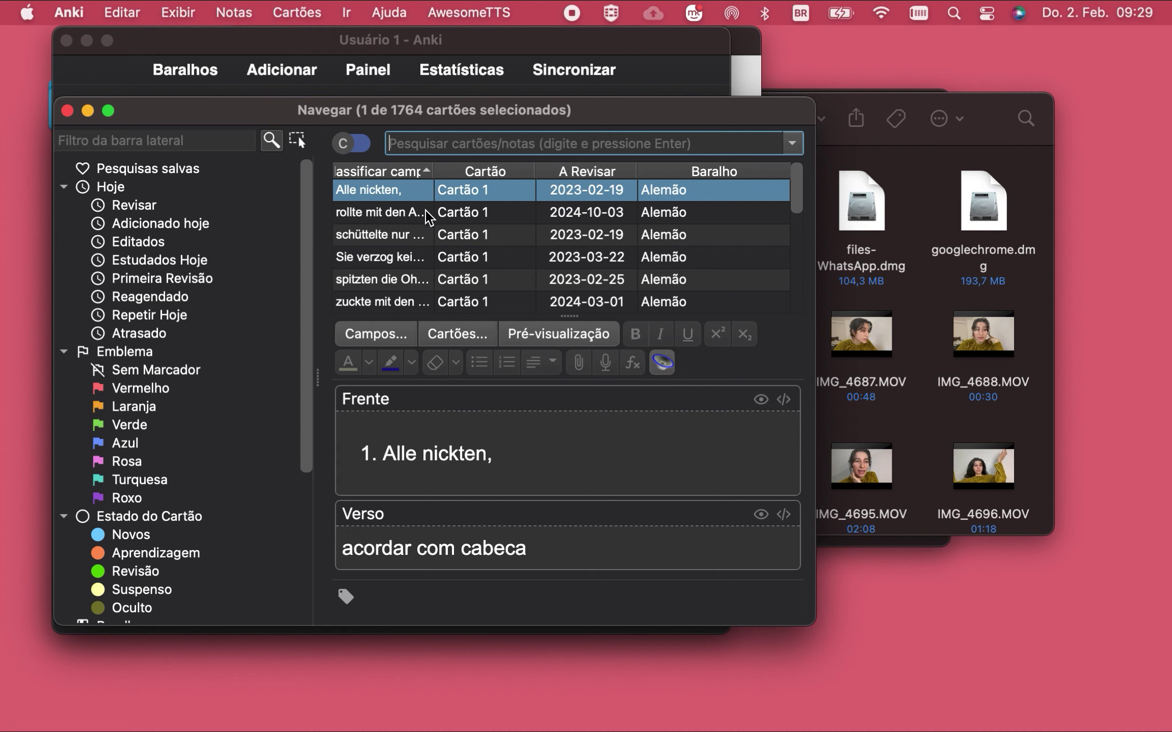
pyautogui.scroll(-5, 428, 219)
pyautogui.scroll(-6, 426, 214)
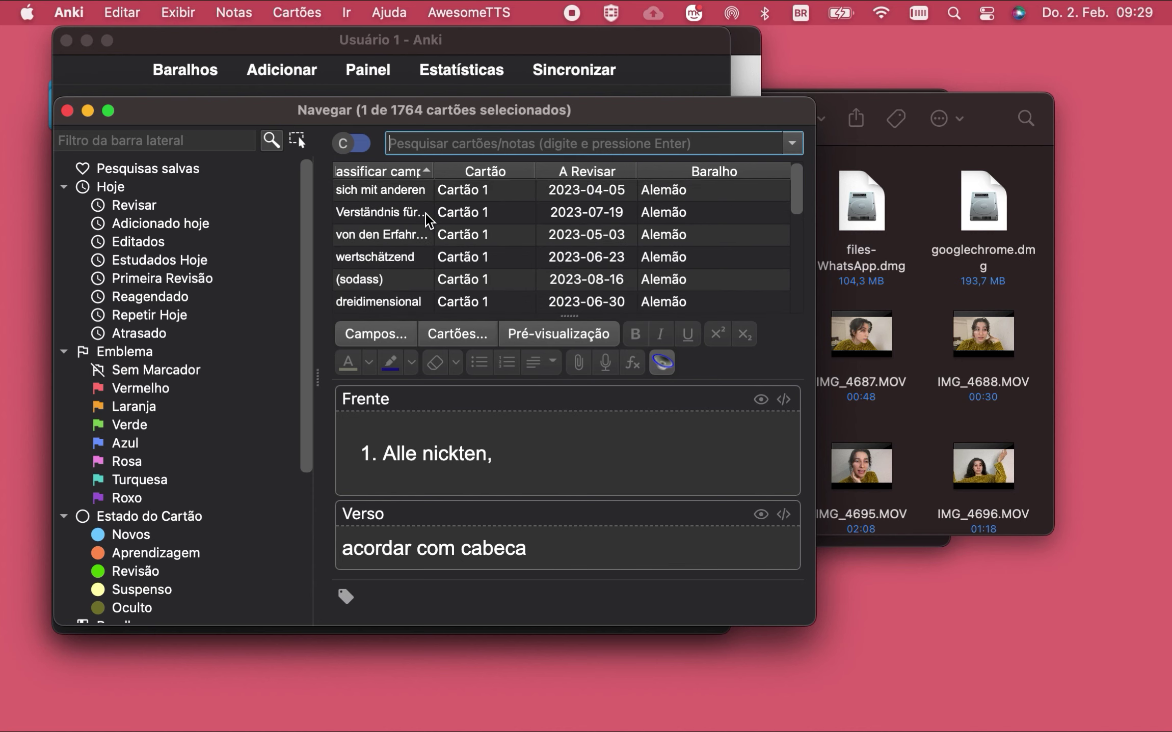
pyautogui.scroll(-8, 425, 214)
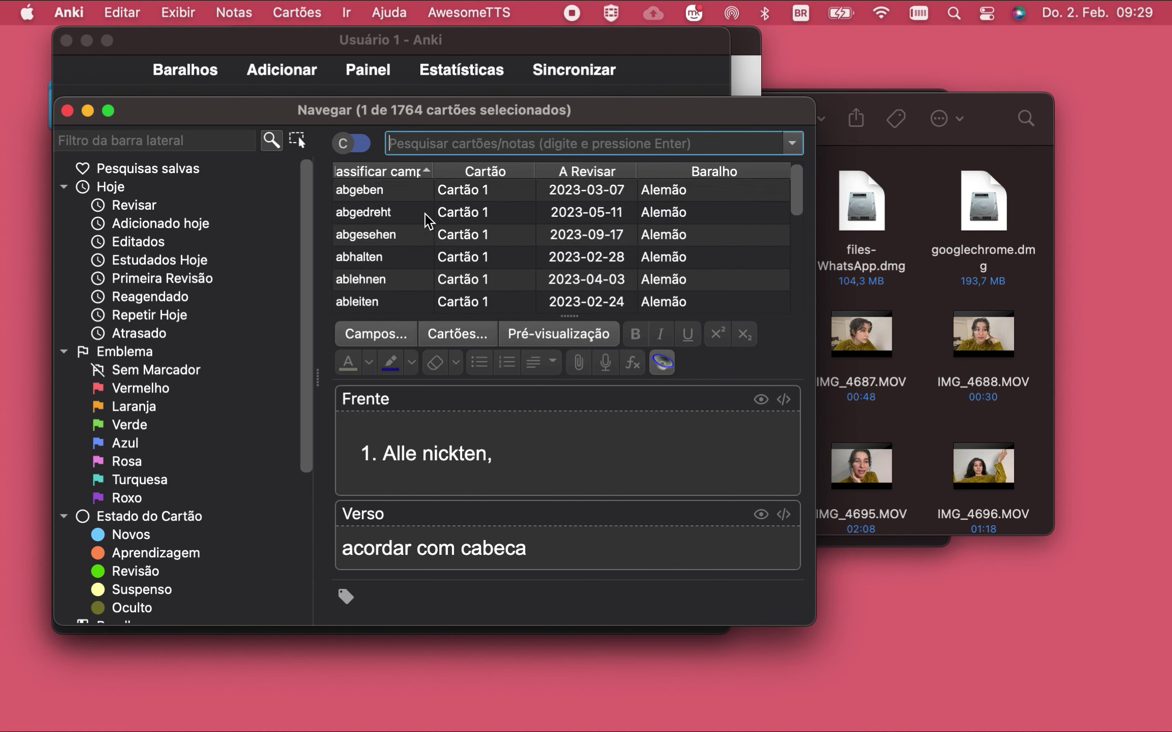
pyautogui.scroll(-3, 425, 214)
pyautogui.scroll(-1, 425, 213)
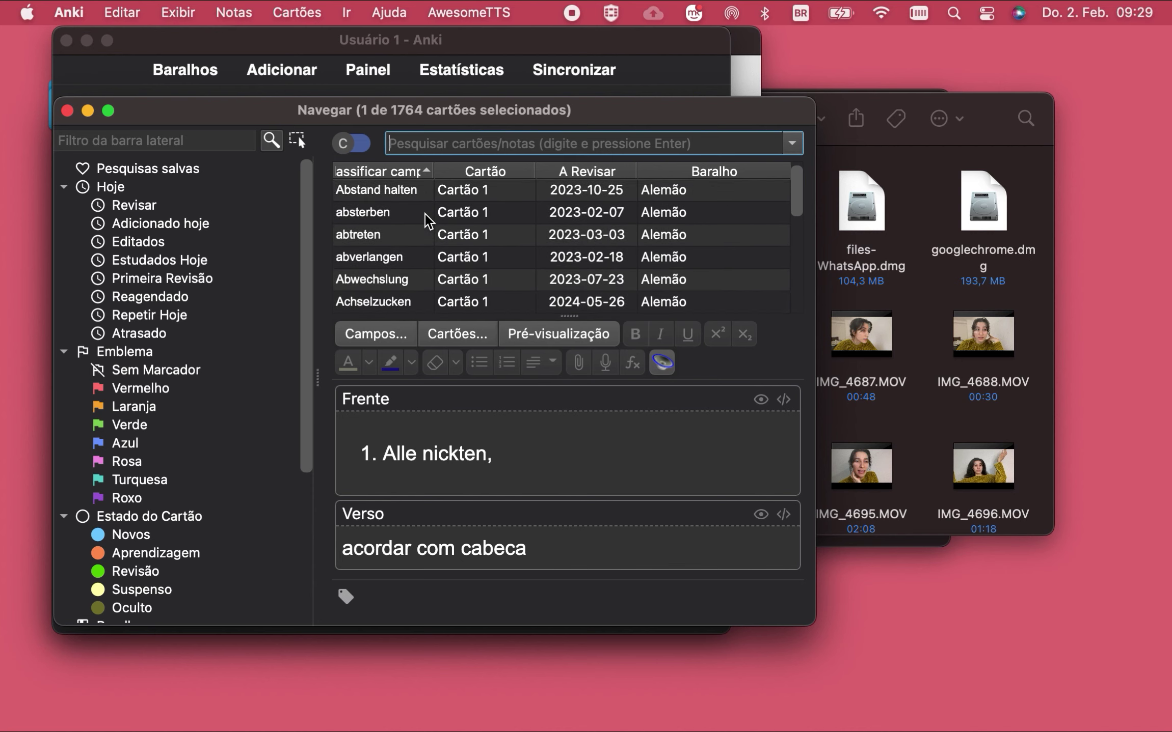
pyautogui.scroll(20, 425, 213)
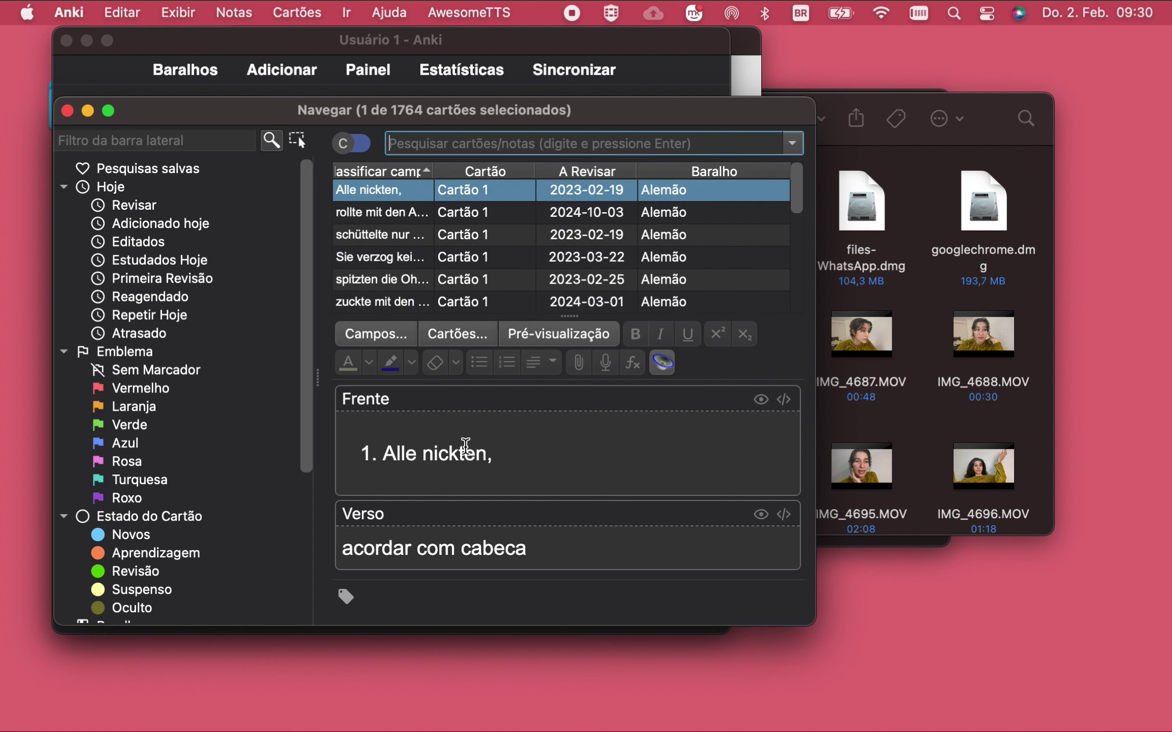
pyautogui.press('Escape')
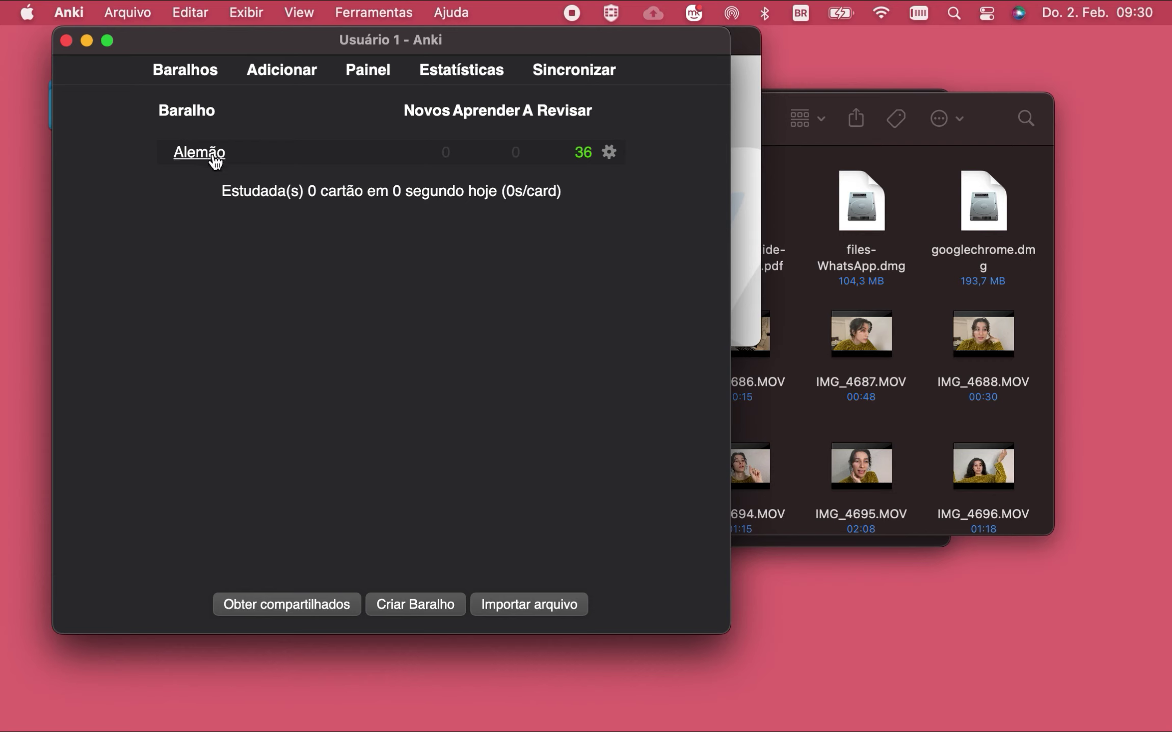
# Step: Start a study session for the Alemão deck and reveal the answer of the first card
pyautogui.click(212, 151)
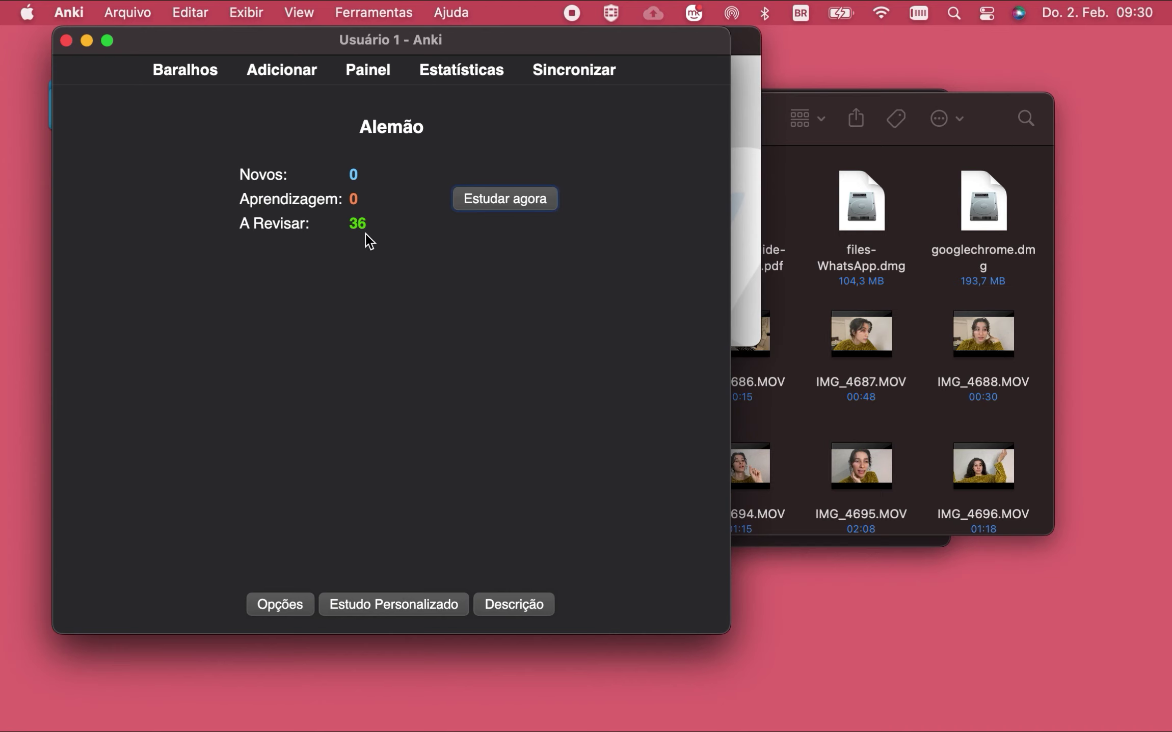
pyautogui.click(477, 200)
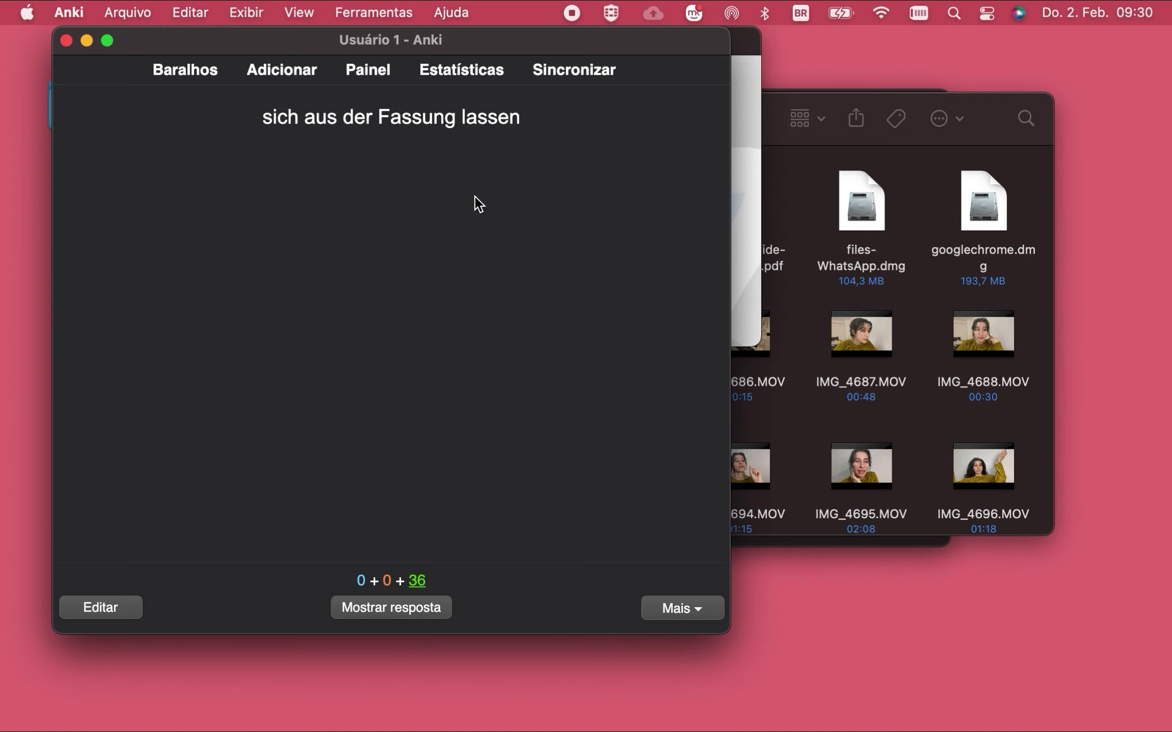
pyautogui.click(426, 614)
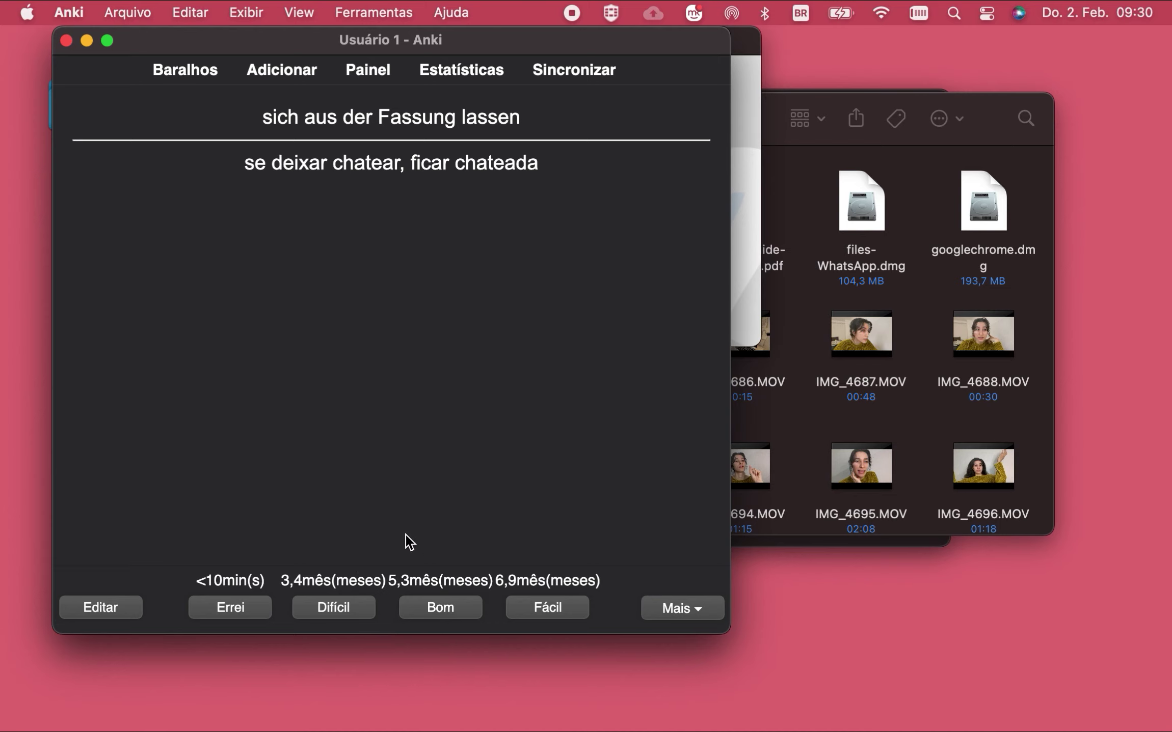
# Step: View the front and back fields of the current card in its editing window and close it unchanged
pyautogui.click(125, 611)
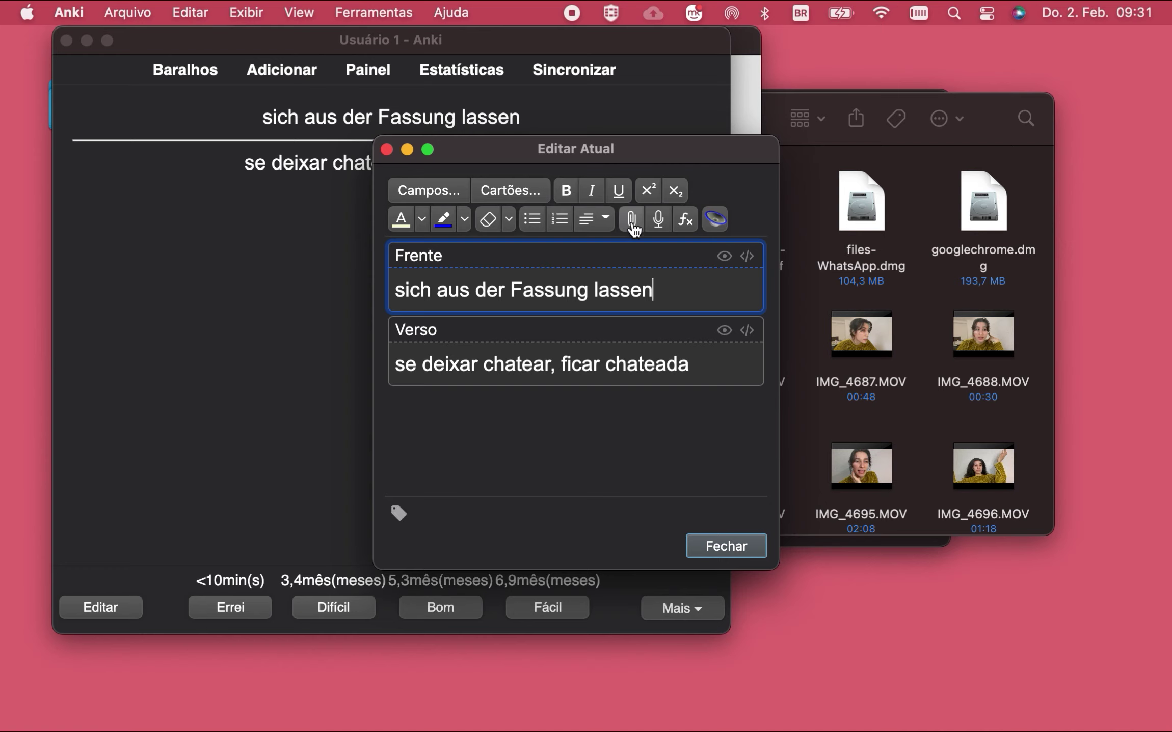
pyautogui.press('Escape')
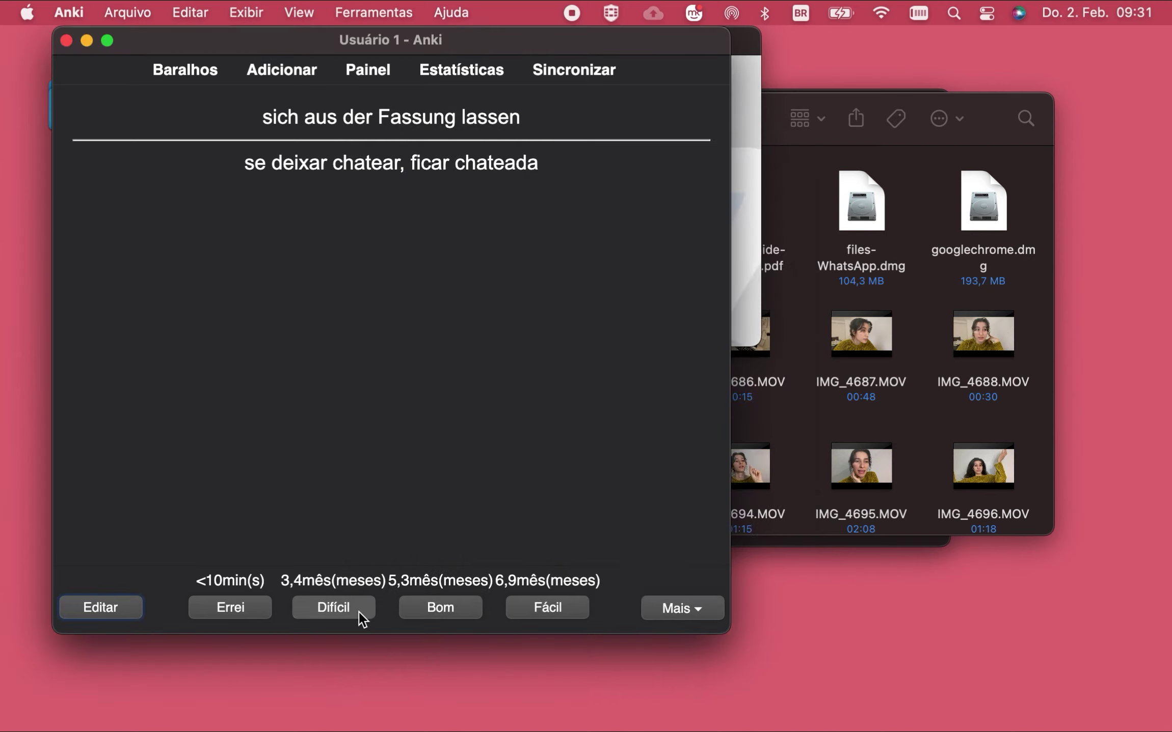
# Step: Rate the "sich aus der Fassung lassen" card as Difícil and reveal the answer of the "Haft" card
pyautogui.click(359, 611)
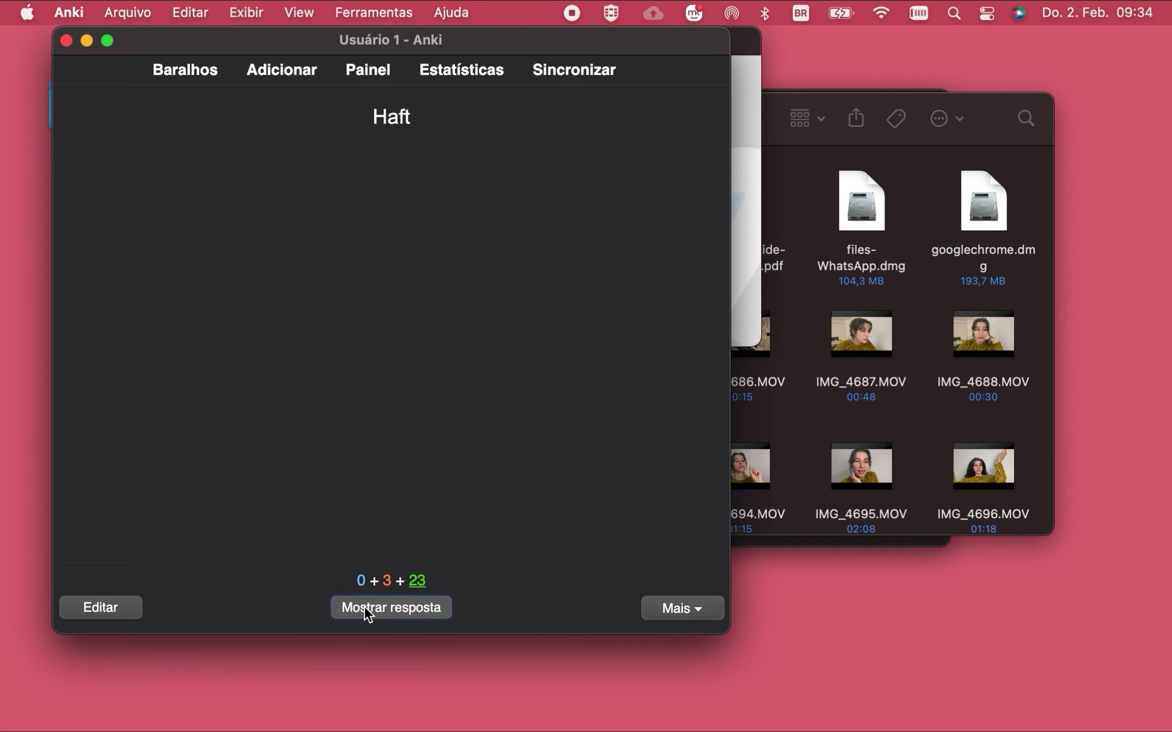
pyautogui.click(367, 615)
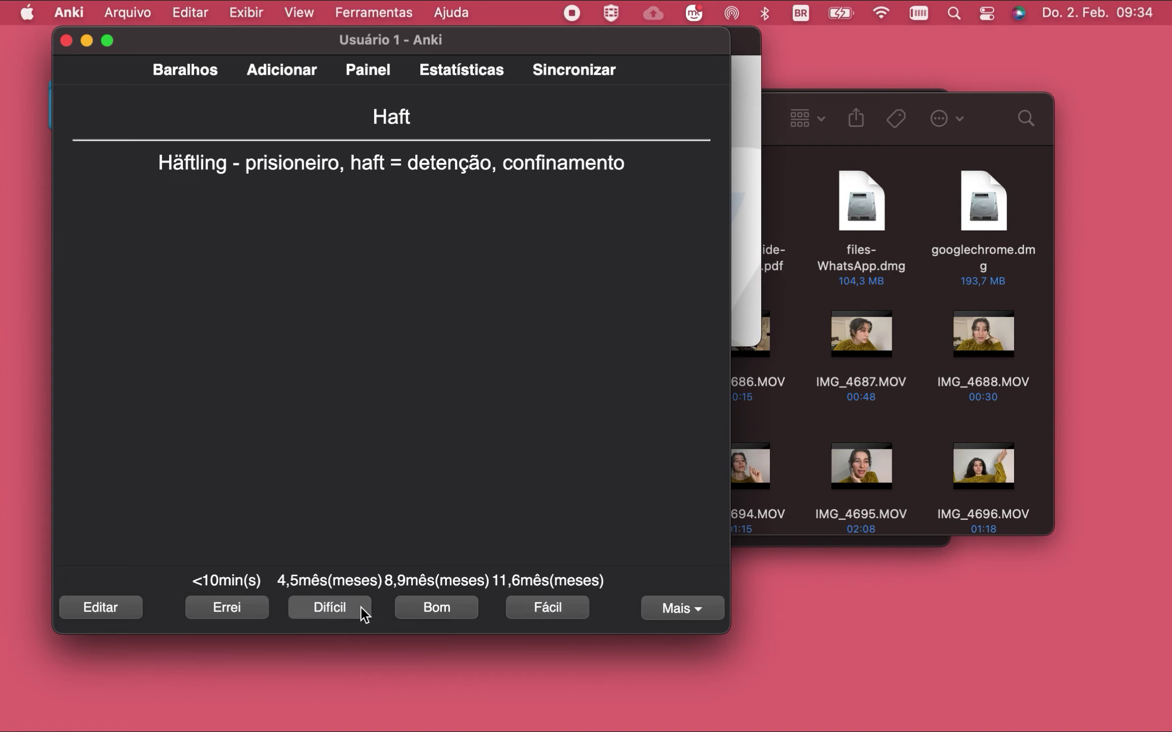